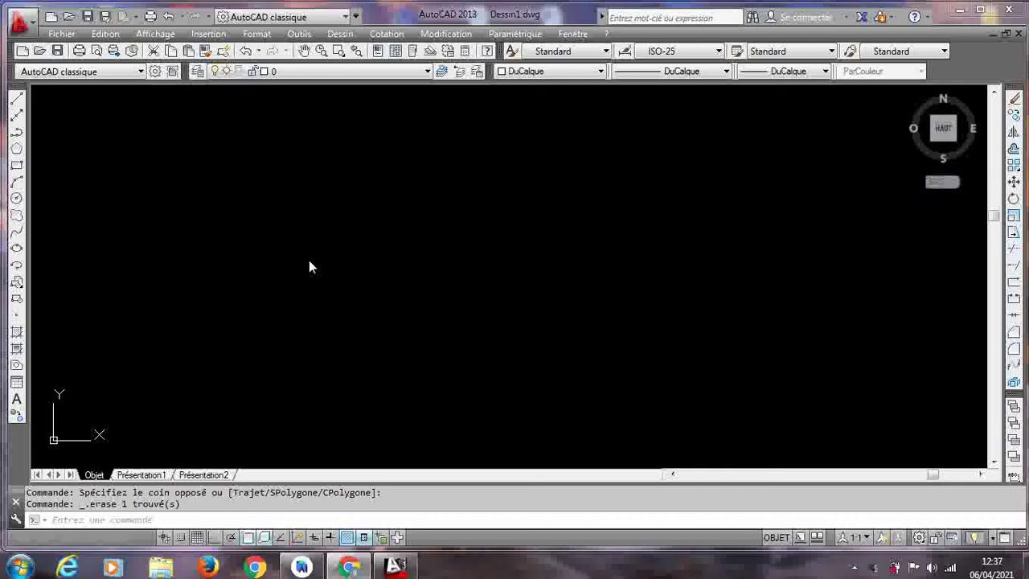
Step: Draw a rectangle from a freely picked corner to the relative opposite corner @3.5,-8 as the first door jamb
click(16, 167)
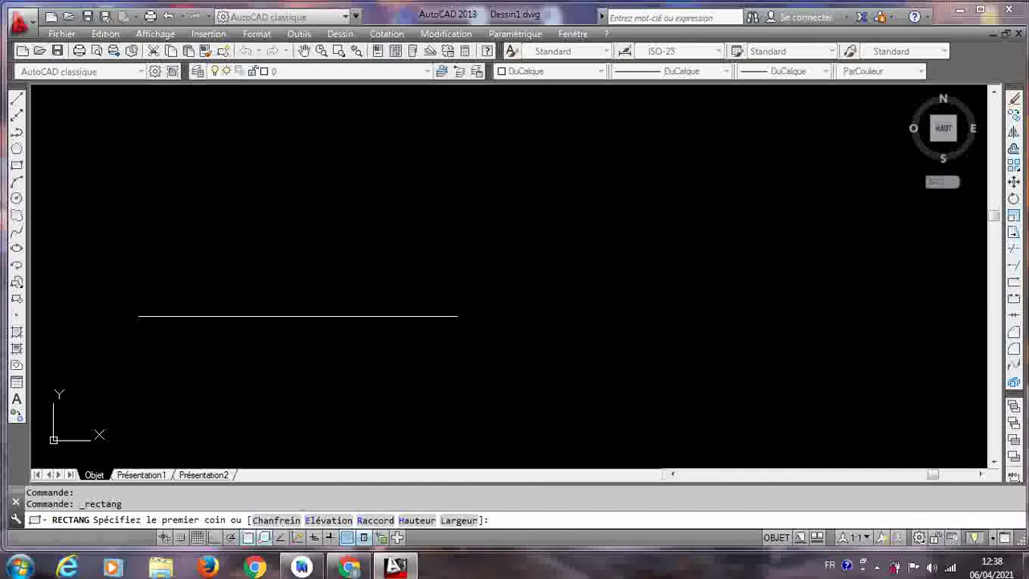
click(292, 275)
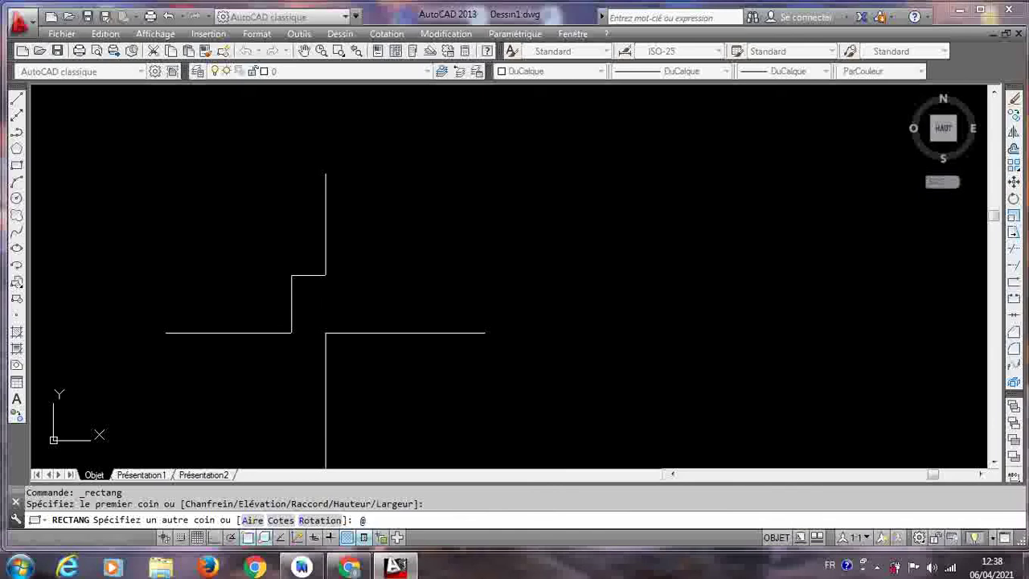
text(@3.)
text(5,-8)
key(Return)
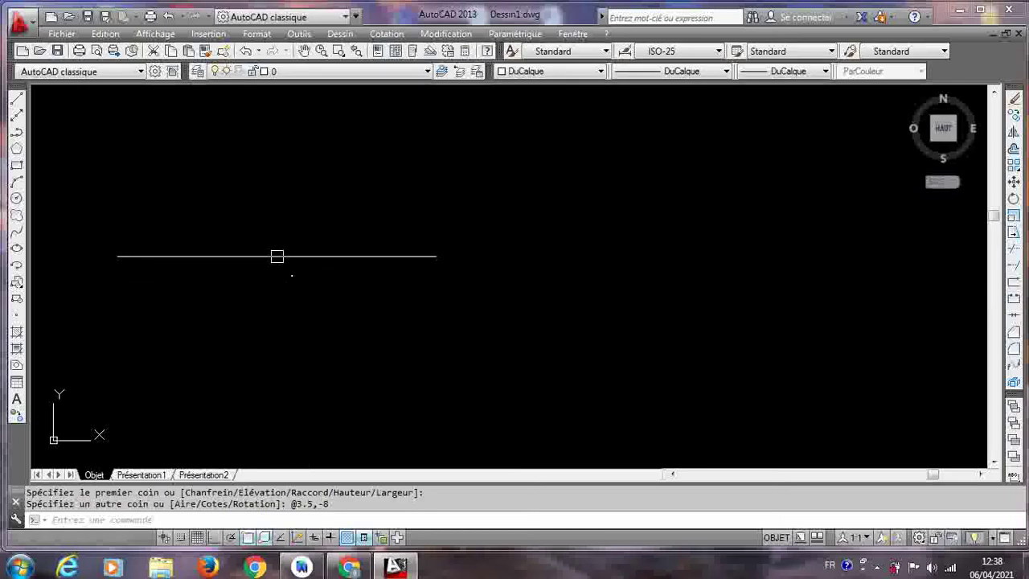
scroll(324, 259, down, 5)
scroll(369, 241, up, 4)
scroll(349, 241, down, 1)
scroll(356, 230, up, 1)
middle_drag(343, 244, 321, 278)
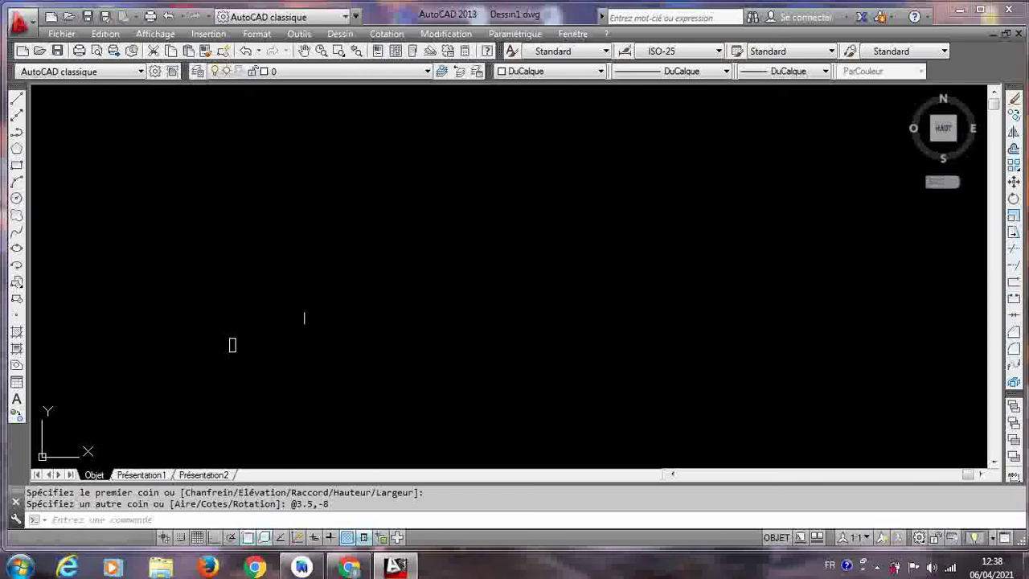
scroll(245, 339, up, 2)
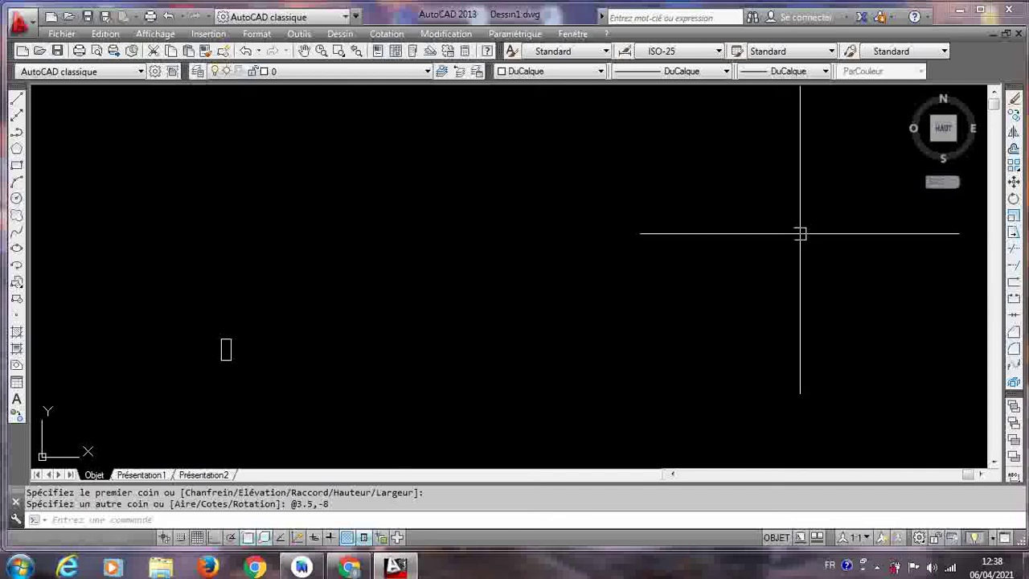
click(1014, 115)
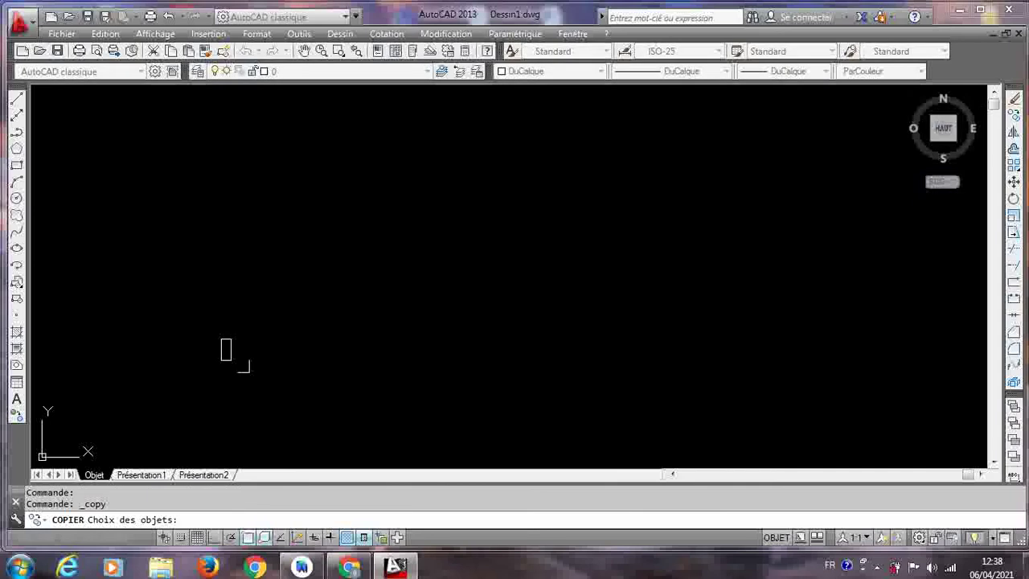
click(226, 349)
key(Return)
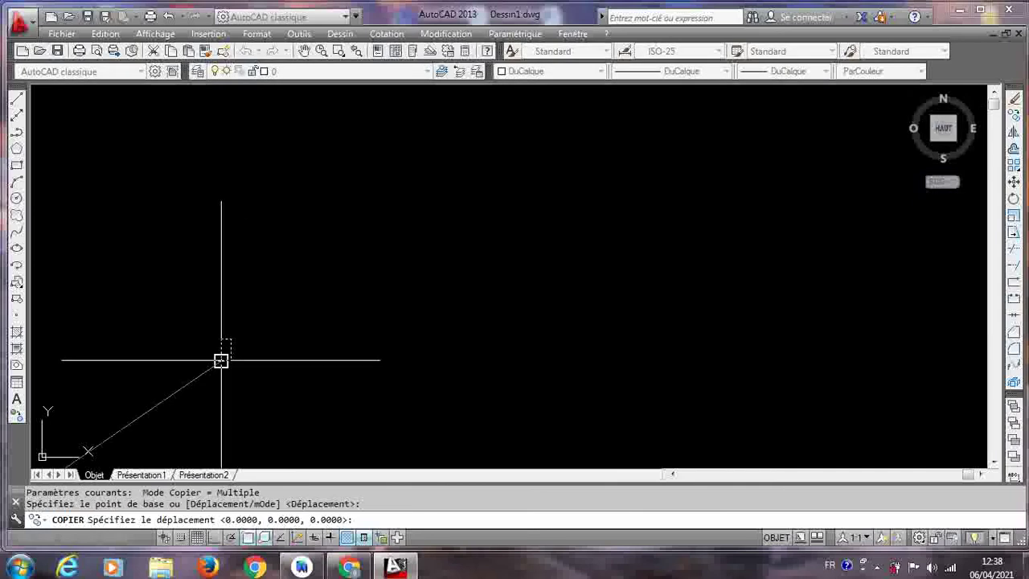
key(Escape)
key(Escape)
key(Escape)
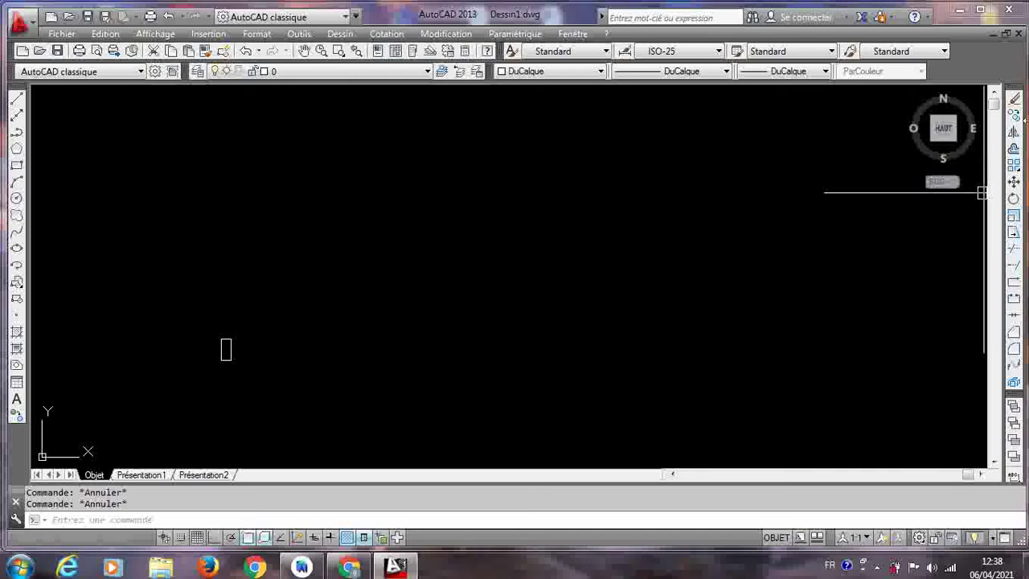
Step: Copy the jamb rectangle 96.5 units horizontally to the right from its lower-left corner, with Ortho on
click(1014, 115)
click(226, 351)
key(Return)
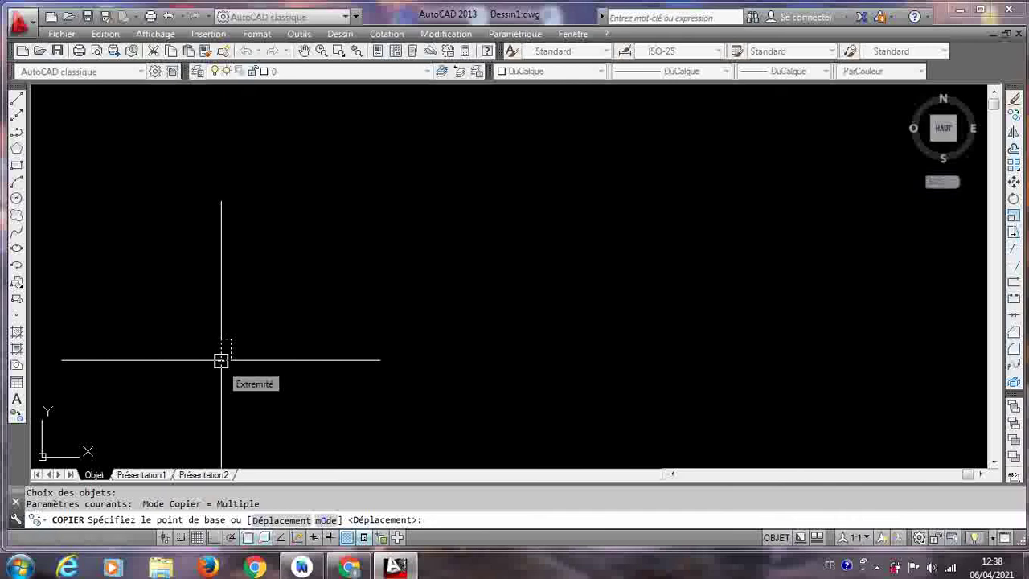
click(221, 360)
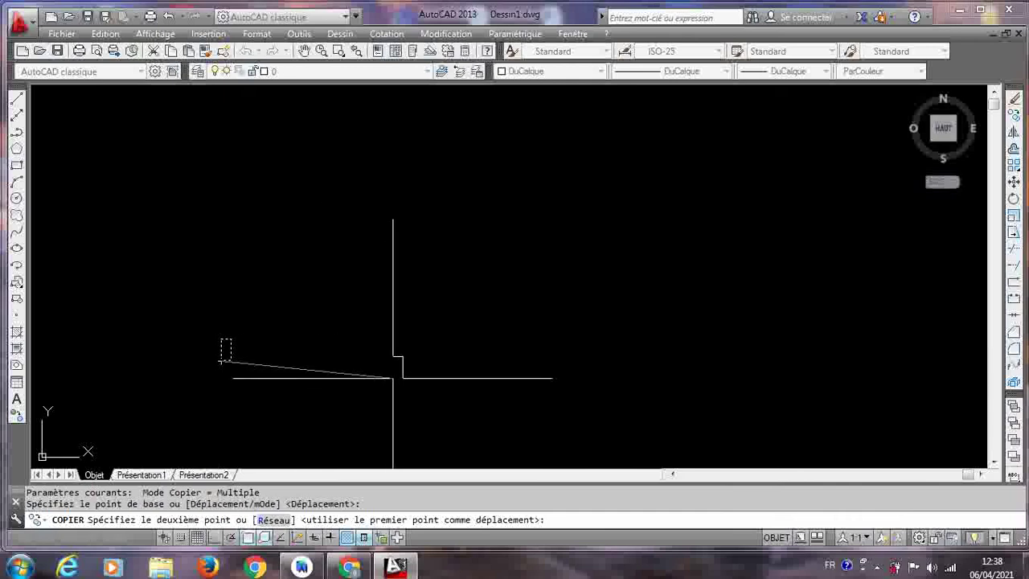
key(F8)
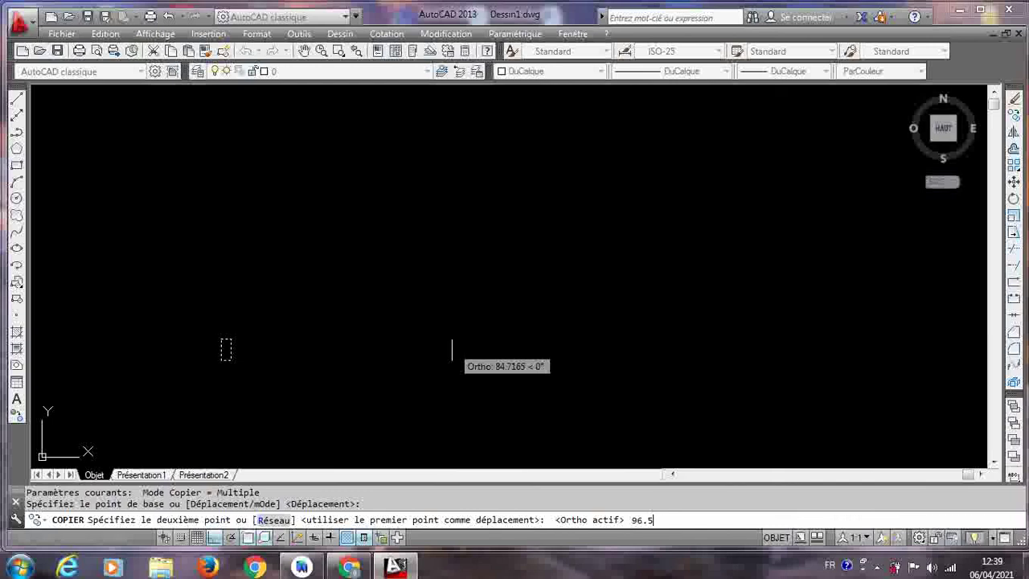
key(Return)
key(Escape)
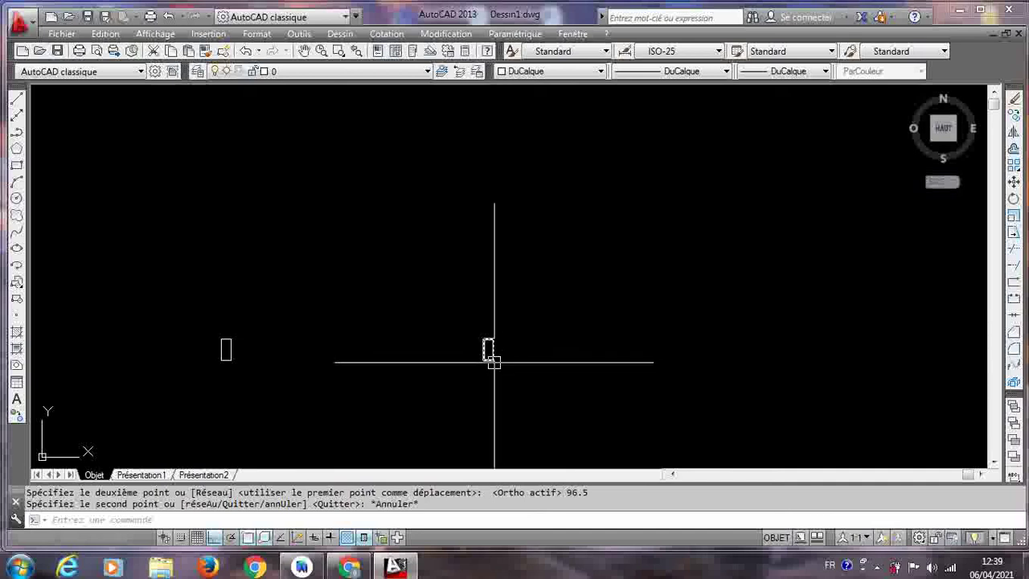
Step: Add a linear dimension below the jambs, from the left jamb's outer lower corner to the right jamb's outer lower corner
click(387, 34)
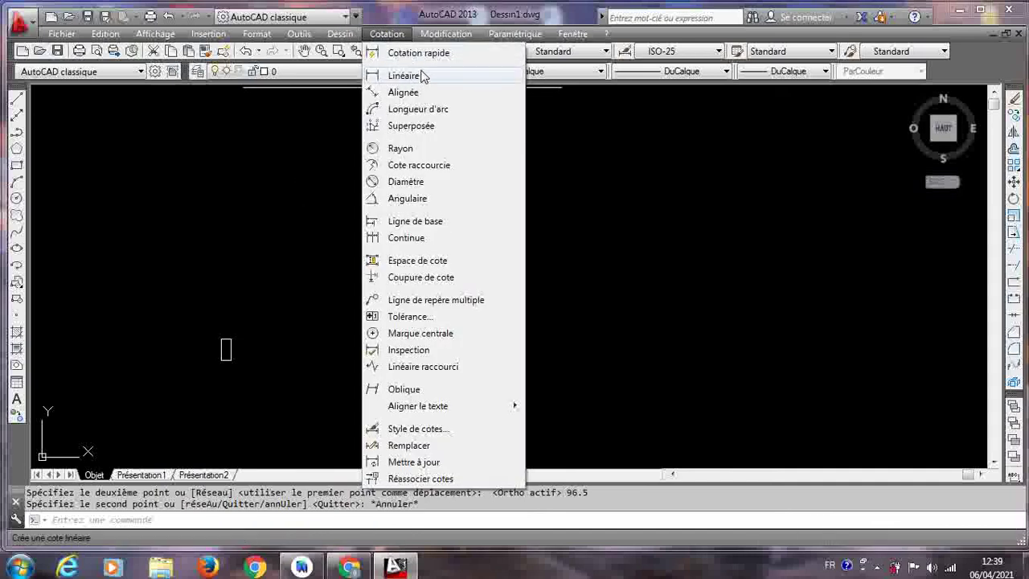
click(405, 76)
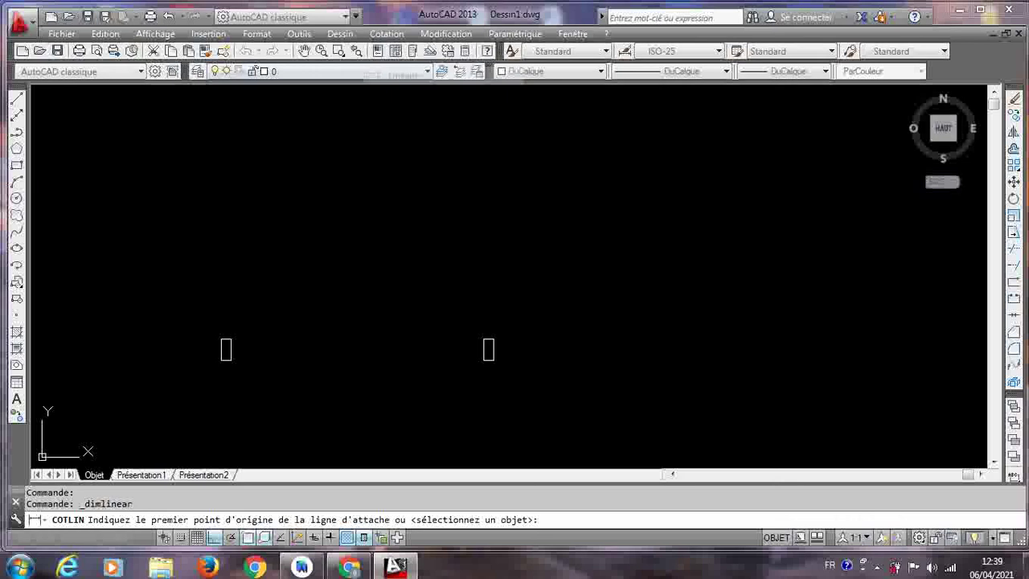
click(221, 360)
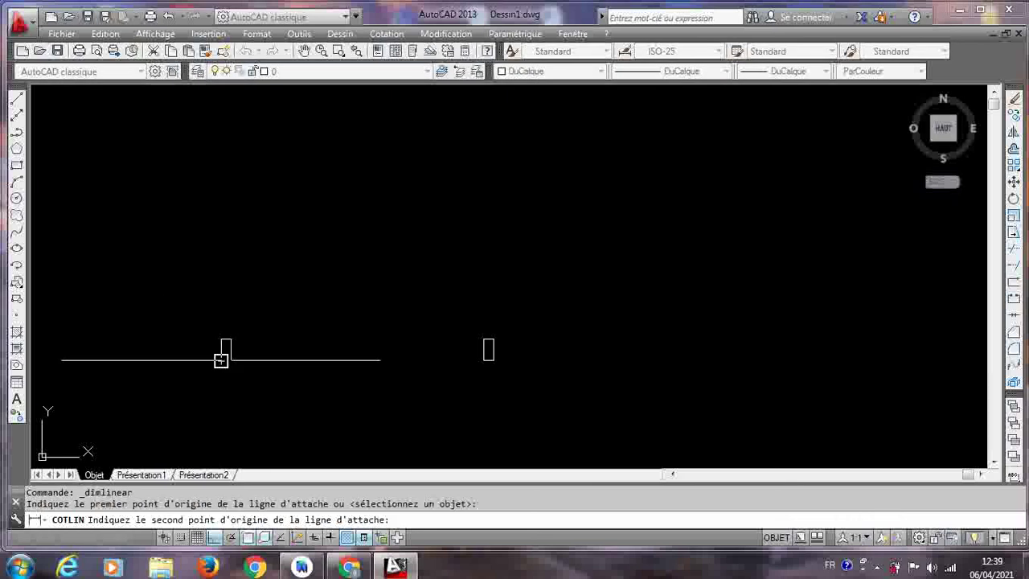
click(493, 361)
click(472, 423)
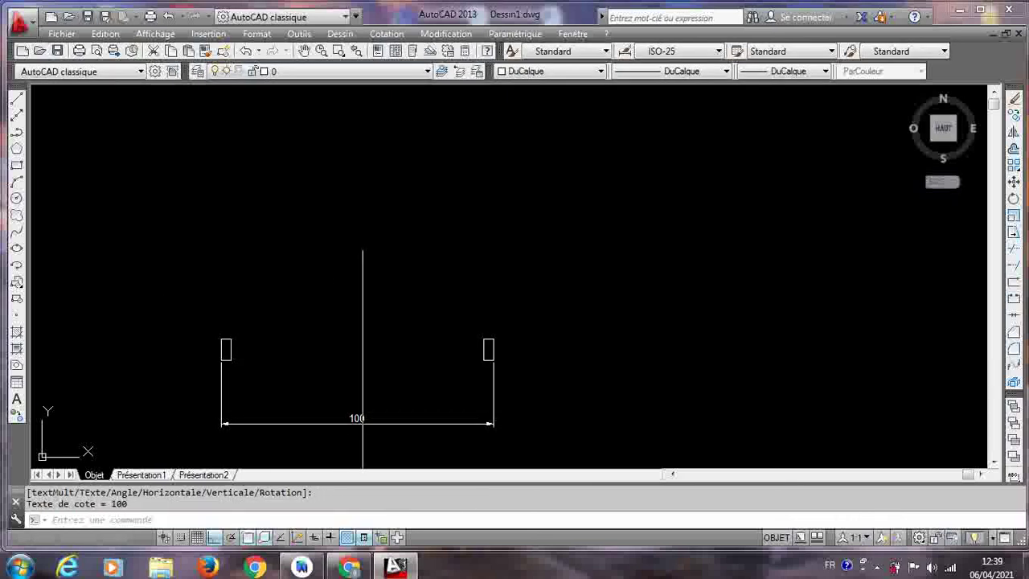
Step: Delete the linear dimension below the two jambs
click(570, 371)
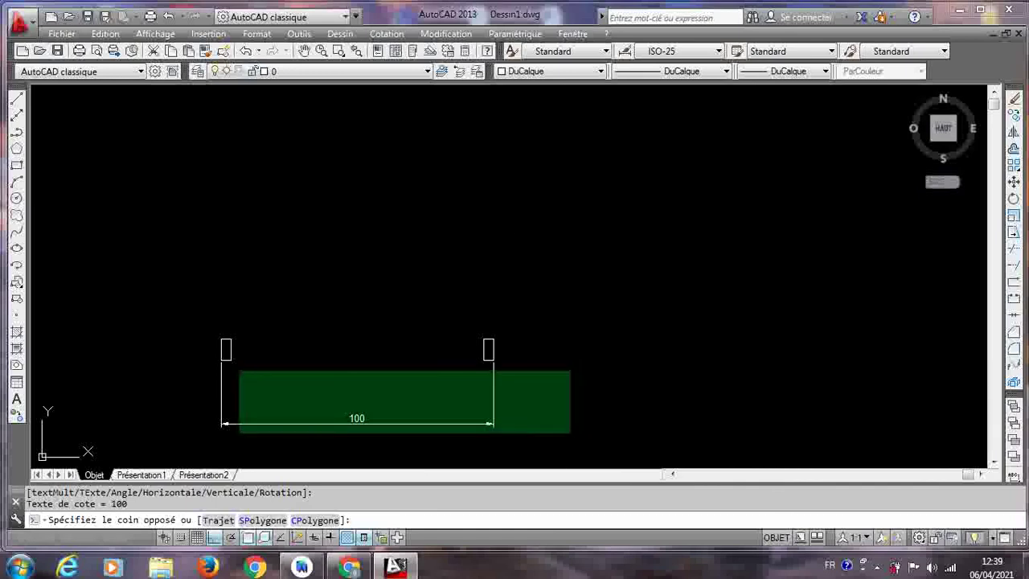
click(177, 438)
key(Delete)
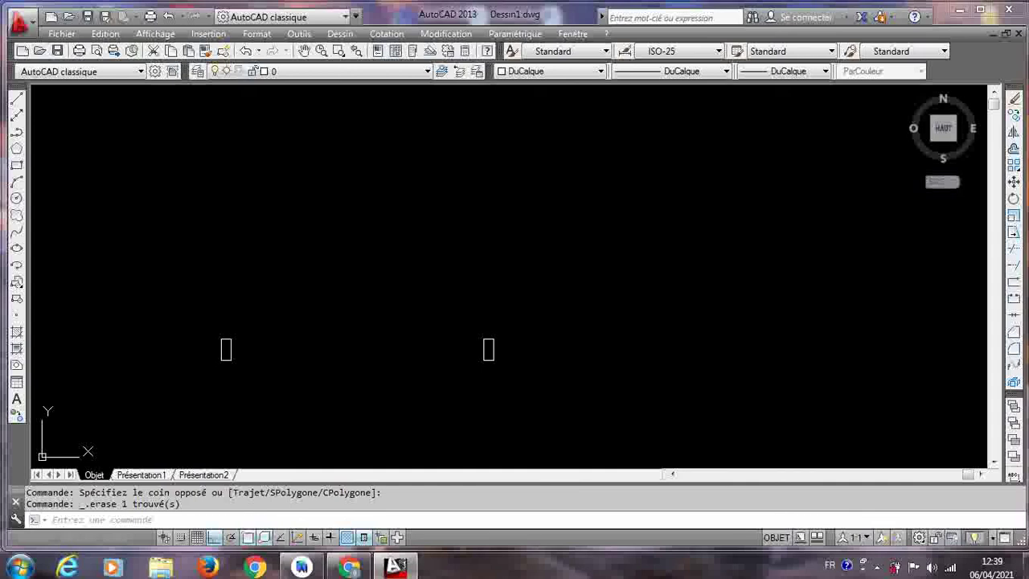
Step: Draw the door leaf as a rectangle from the left jamb's upper-right corner to the relative corner @5,93
click(17, 165)
scroll(210, 159, down, 3)
scroll(223, 185, up, 3)
scroll(219, 273, down, 2)
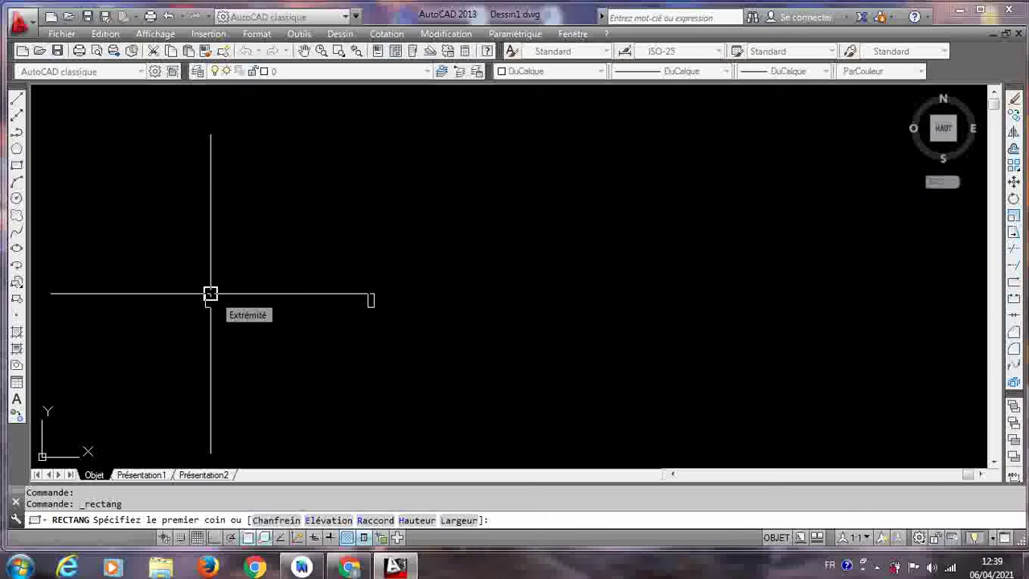
click(210, 295)
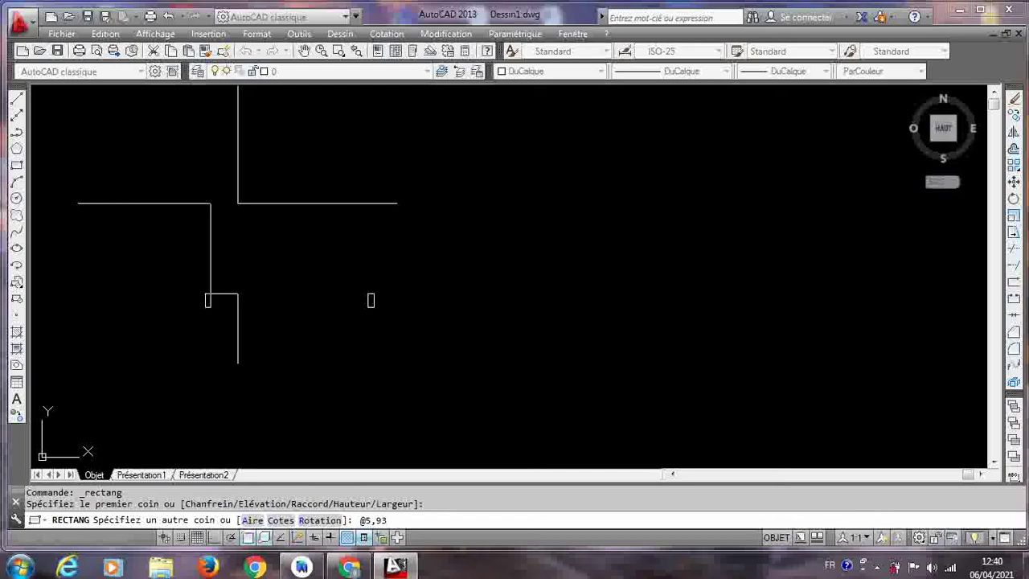
key(Return)
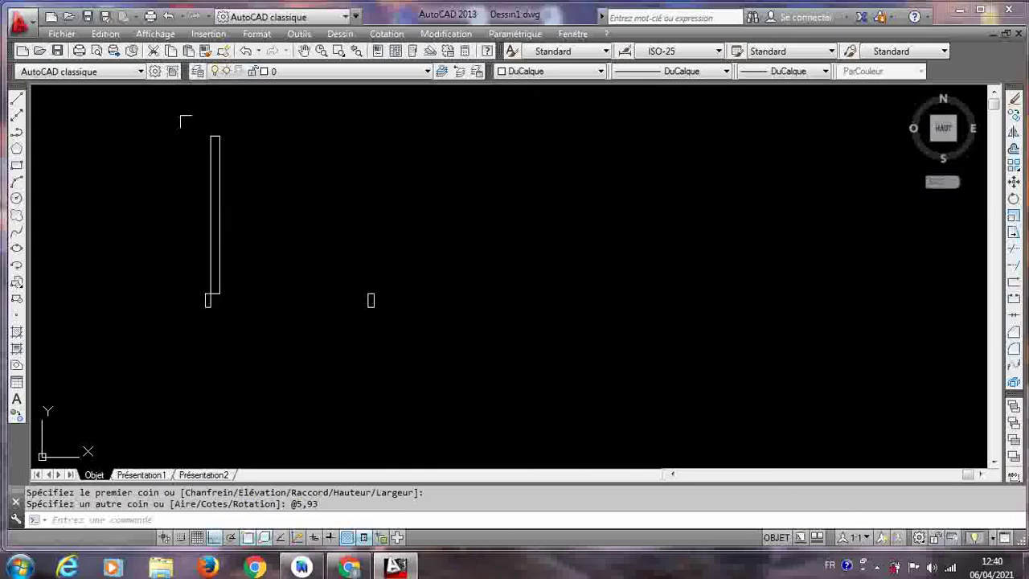
Step: Draw the door swing as a start-center-end arc from the right jamb's upper-left corner, centered on the leaf's lower-left corner, ending at the leaf's top
scroll(346, 171, down, 4)
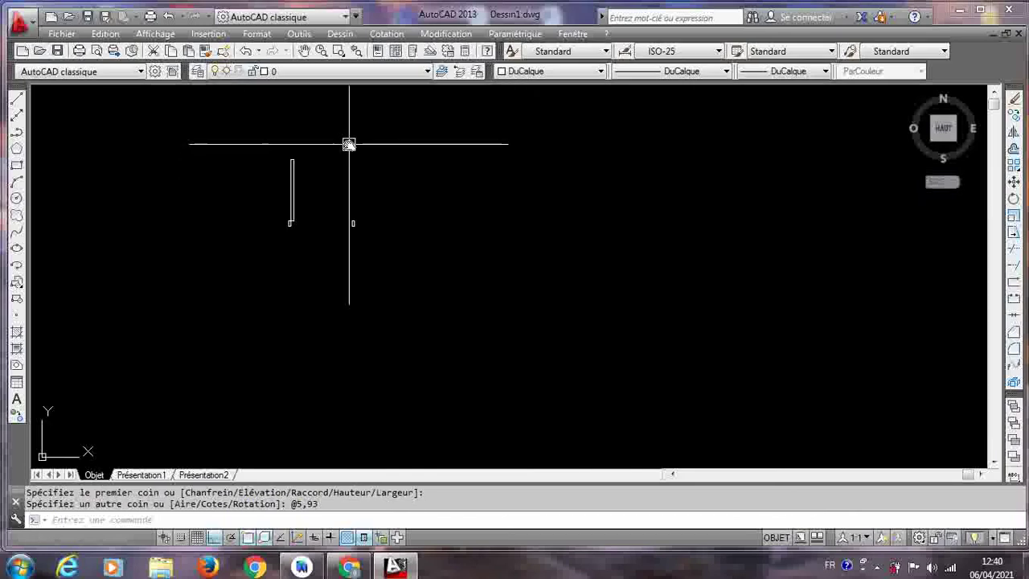
middle_drag(346, 142, 281, 225)
scroll(286, 229, down, 2)
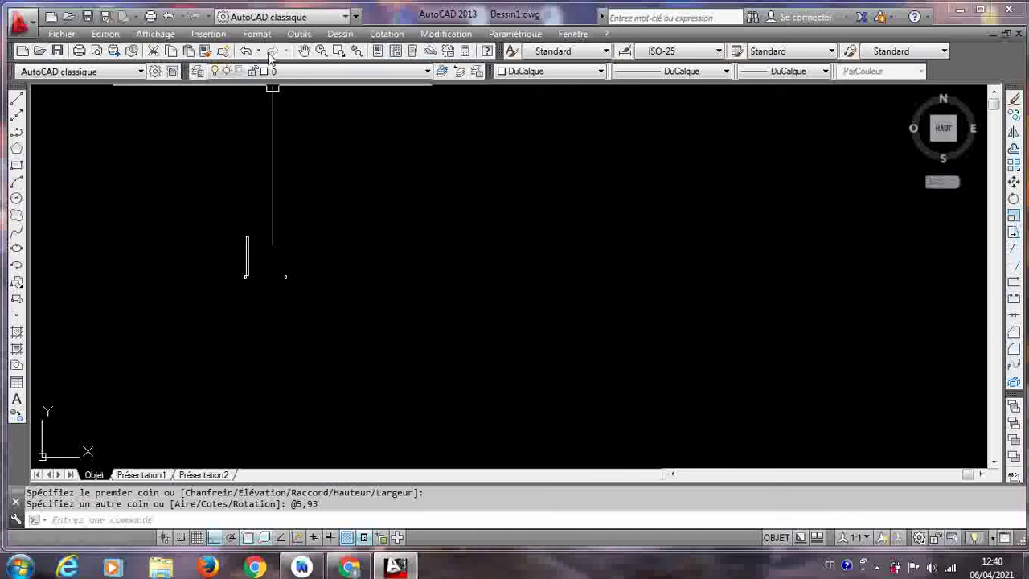
click(349, 35)
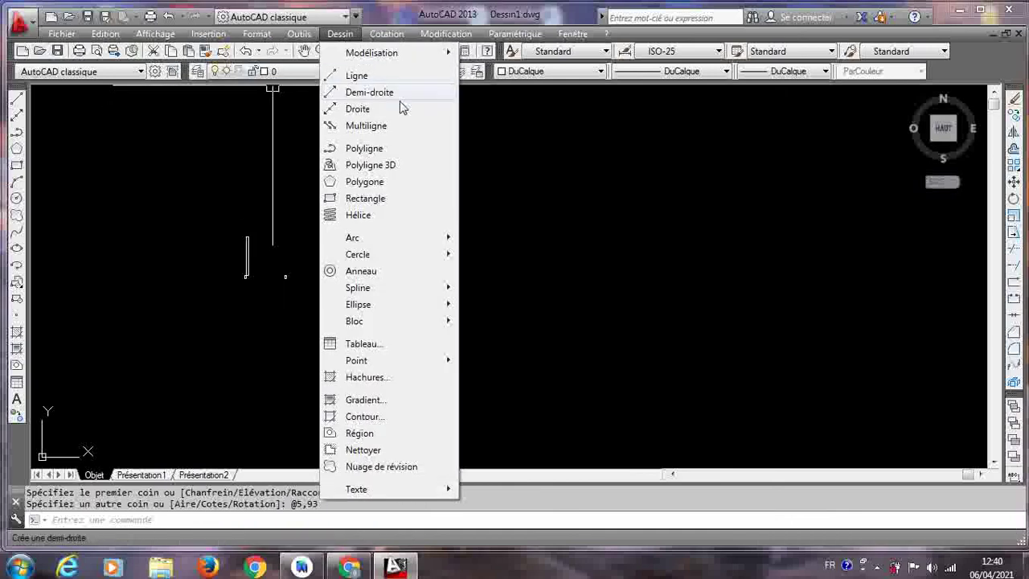
mouse_move(404, 244)
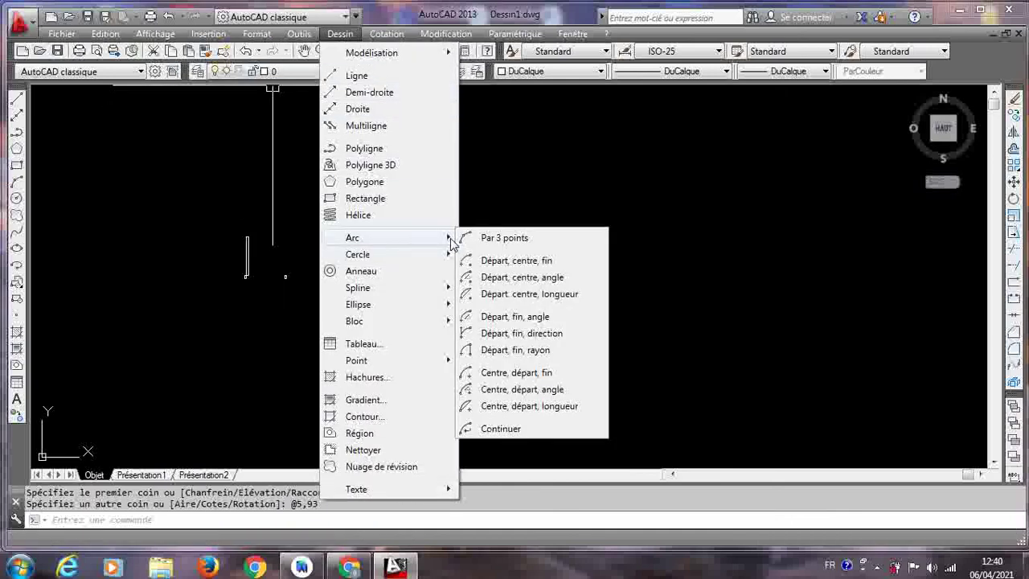
click(523, 262)
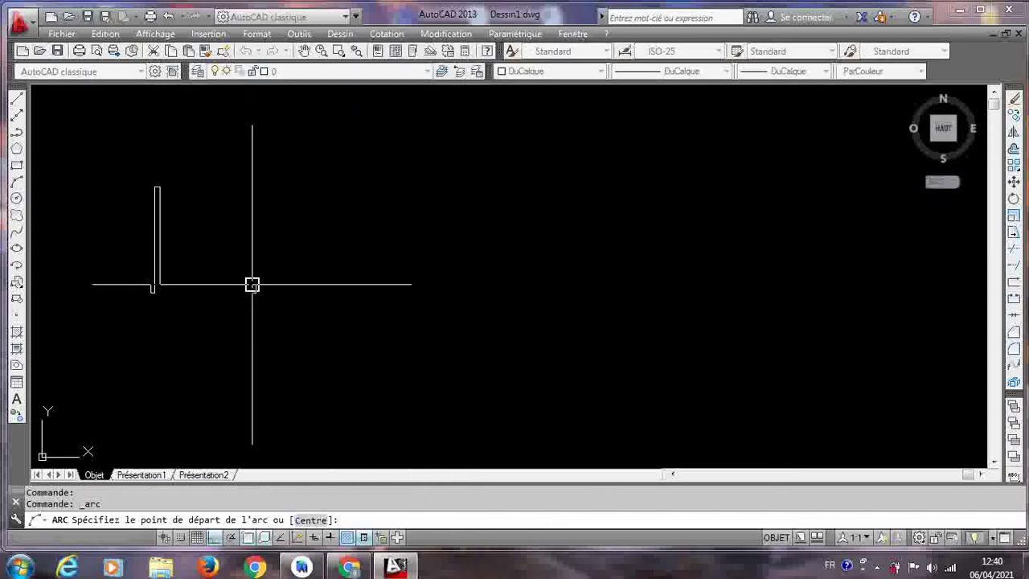
scroll(251, 283, up, 5)
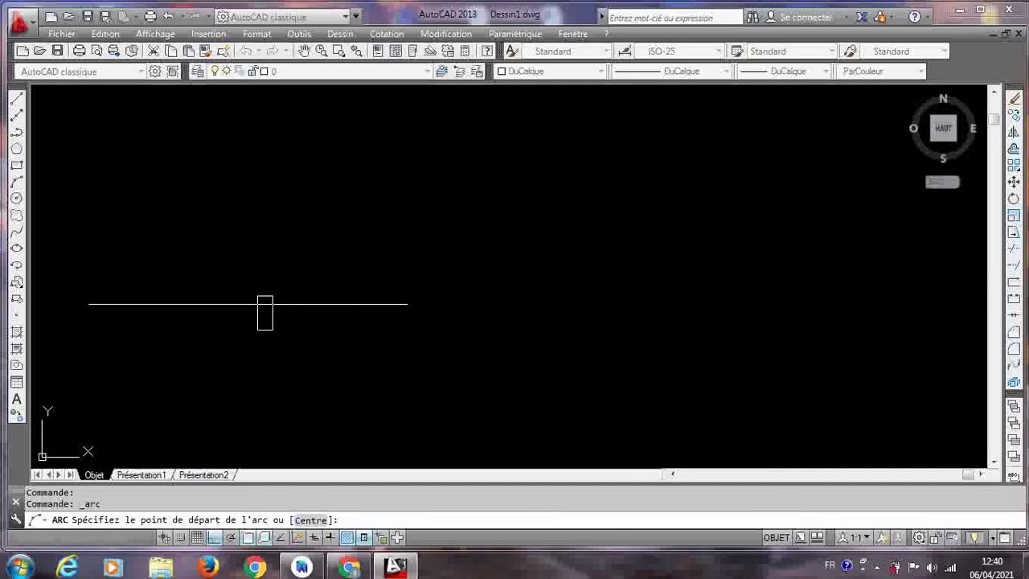
click(257, 296)
scroll(253, 295, down, 3)
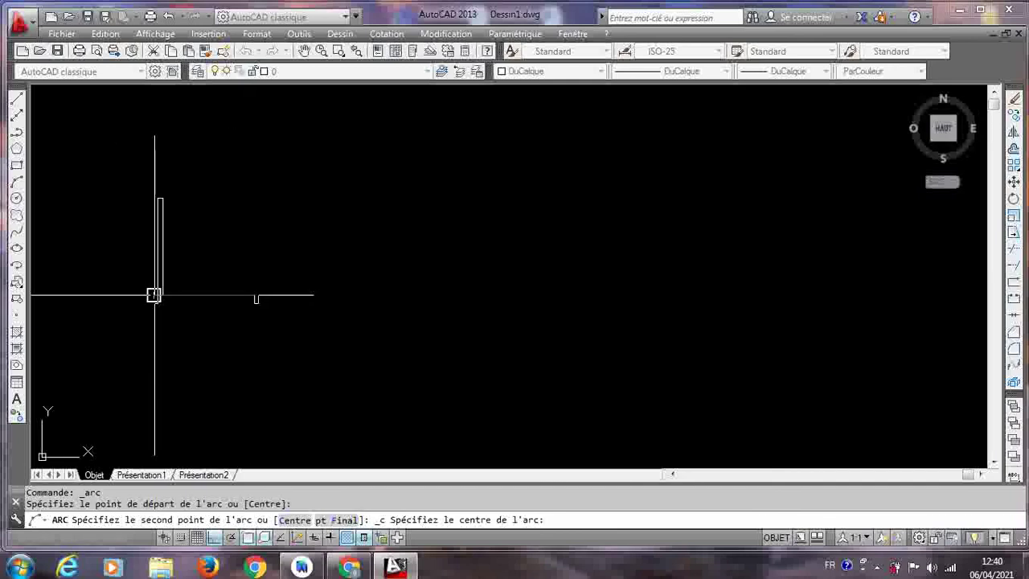
scroll(155, 296, up, 4)
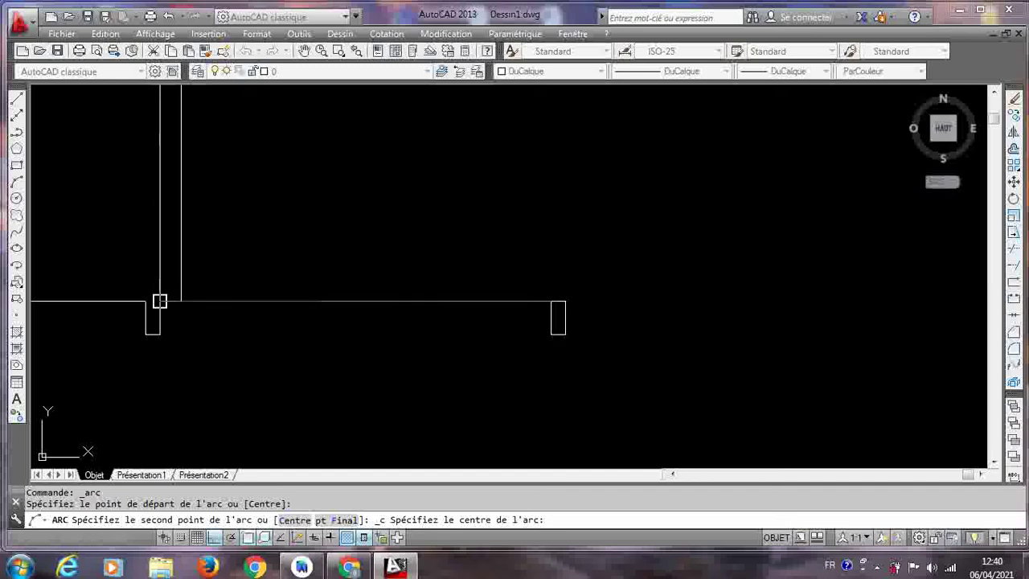
click(159, 300)
scroll(159, 299, down, 3)
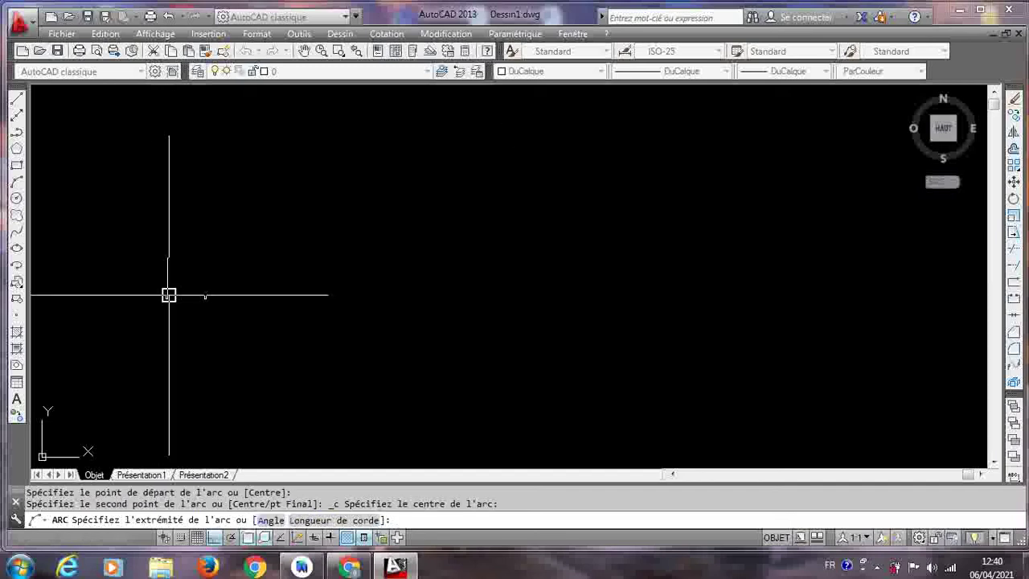
click(169, 258)
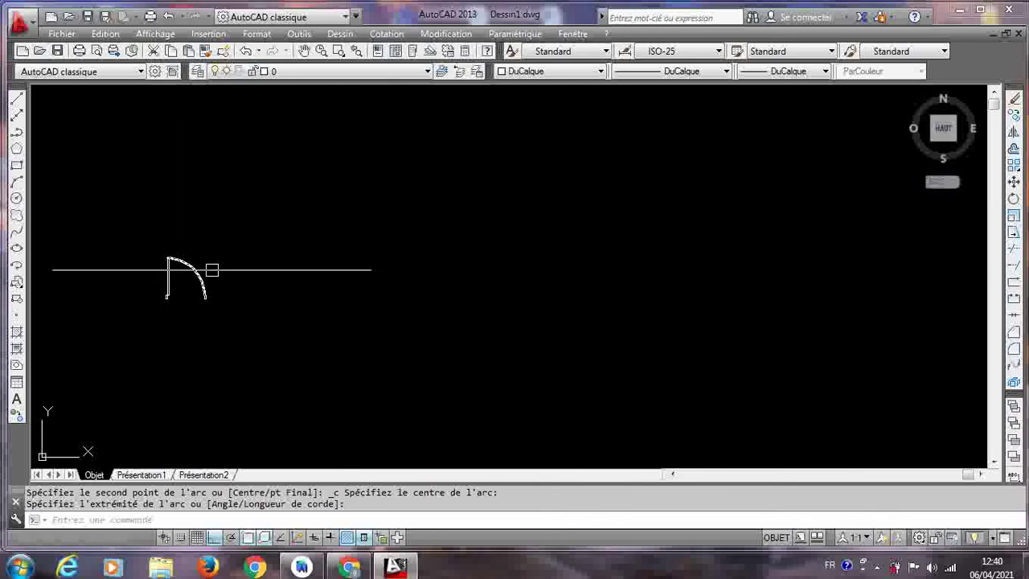
Step: Start a block definition named porte and select the door's two jambs, leaf and swing arc as its objects
scroll(176, 259, up, 4)
scroll(176, 258, down, 4)
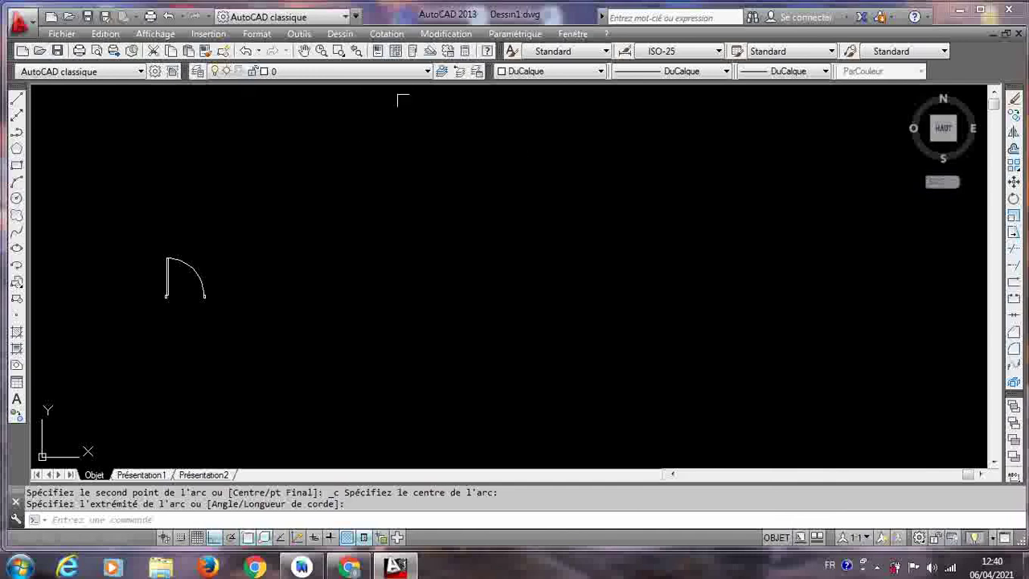
click(351, 37)
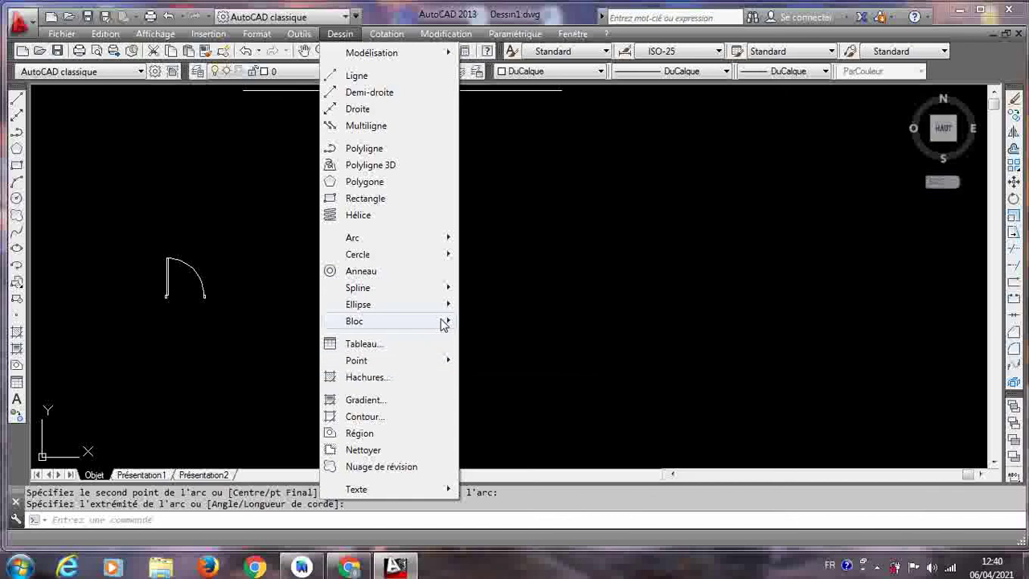
mouse_move(442, 322)
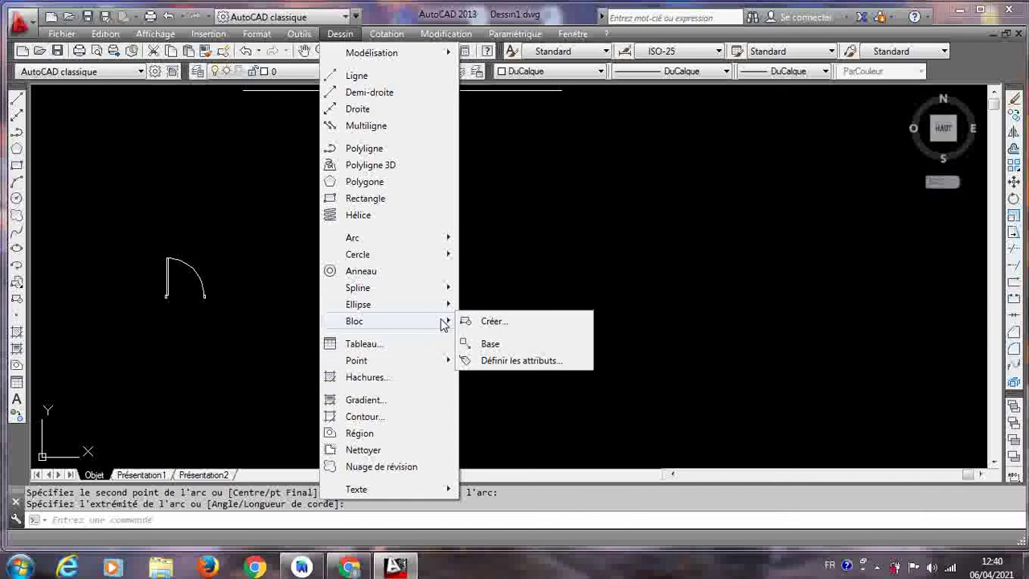
click(504, 320)
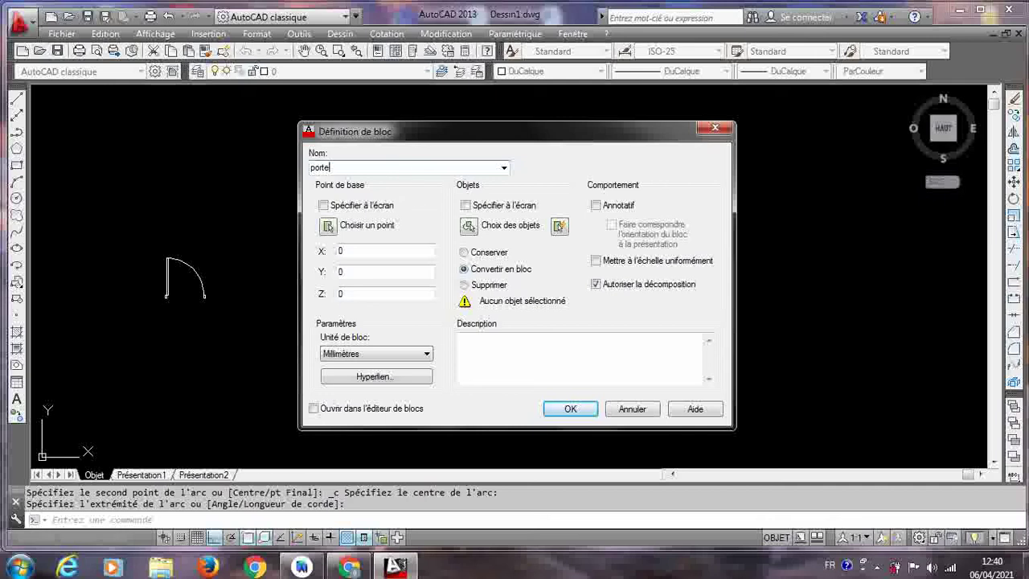
click(468, 227)
click(254, 206)
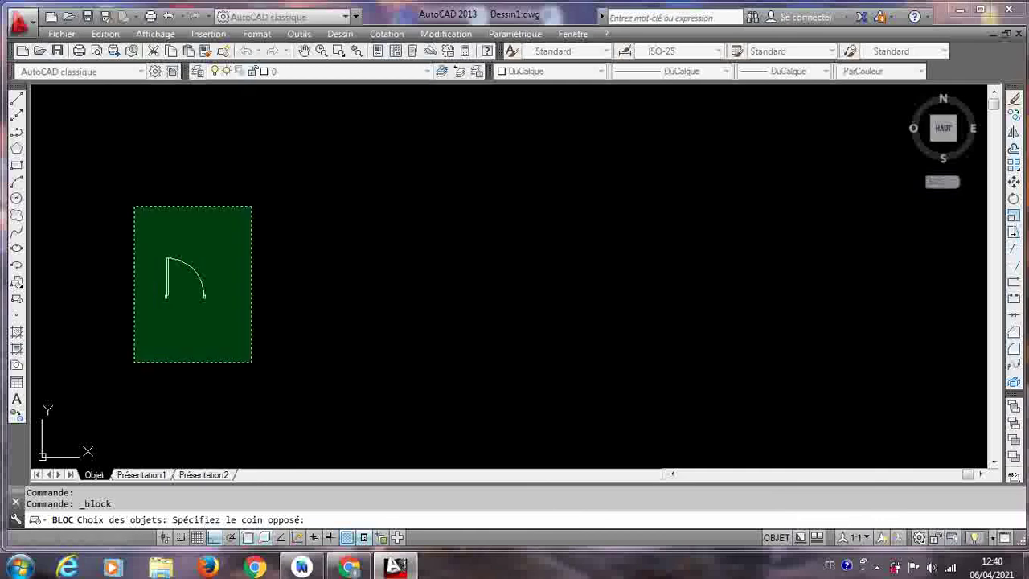
click(132, 358)
key(Return)
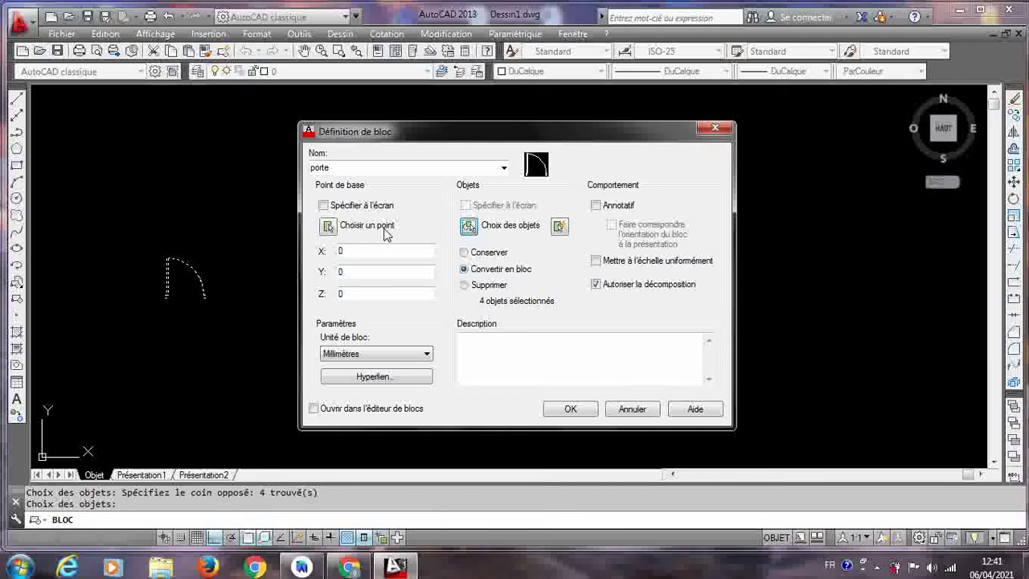
Step: Set the block's base point at the left jamb's outer lower corner and create the block
click(329, 226)
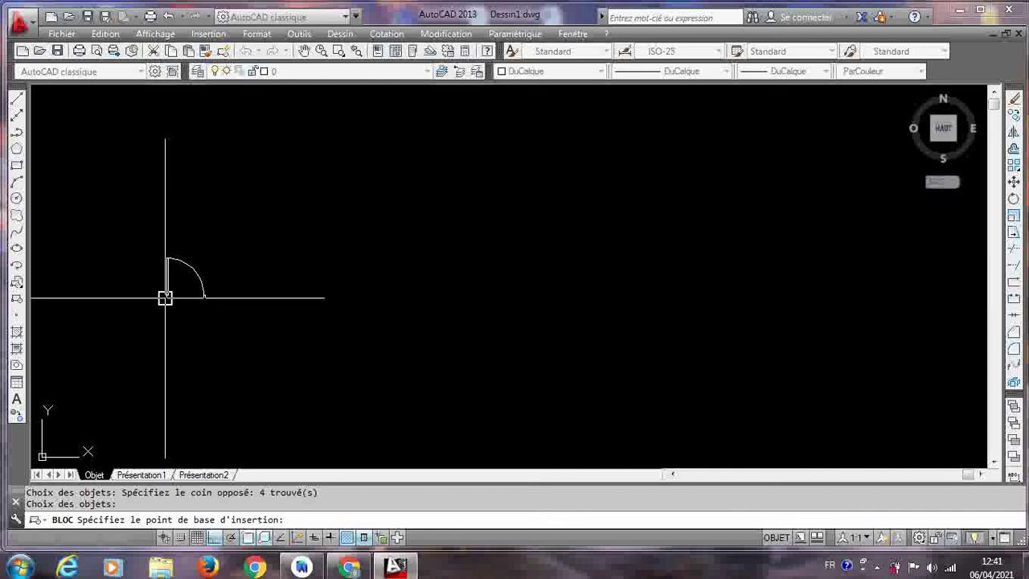
scroll(168, 297, up, 4)
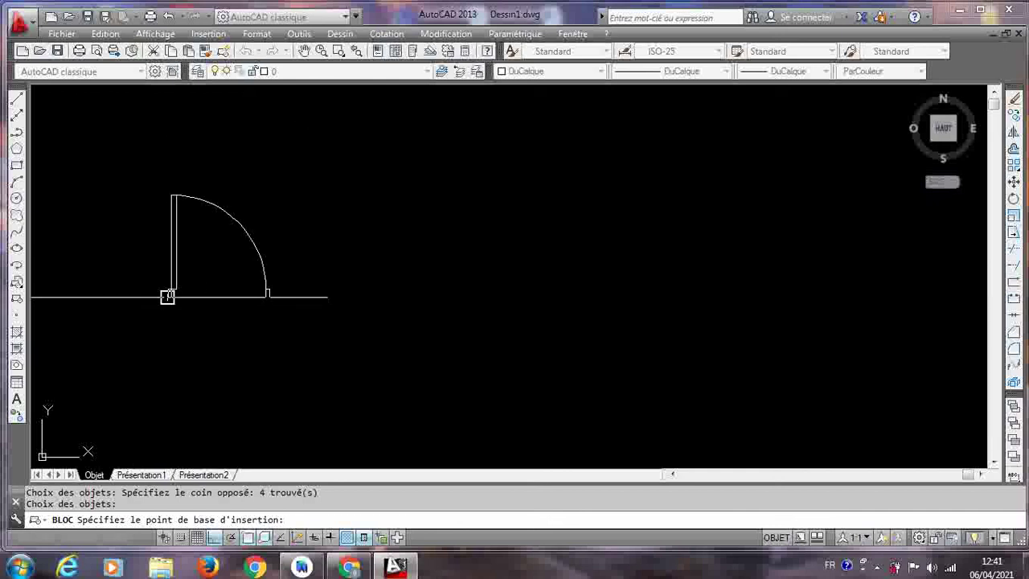
click(165, 297)
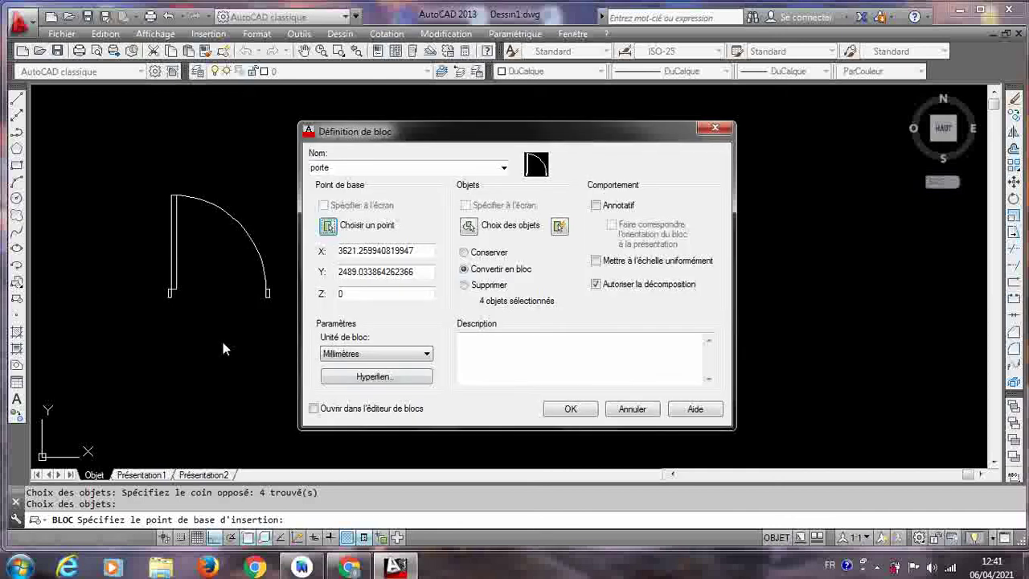
click(570, 409)
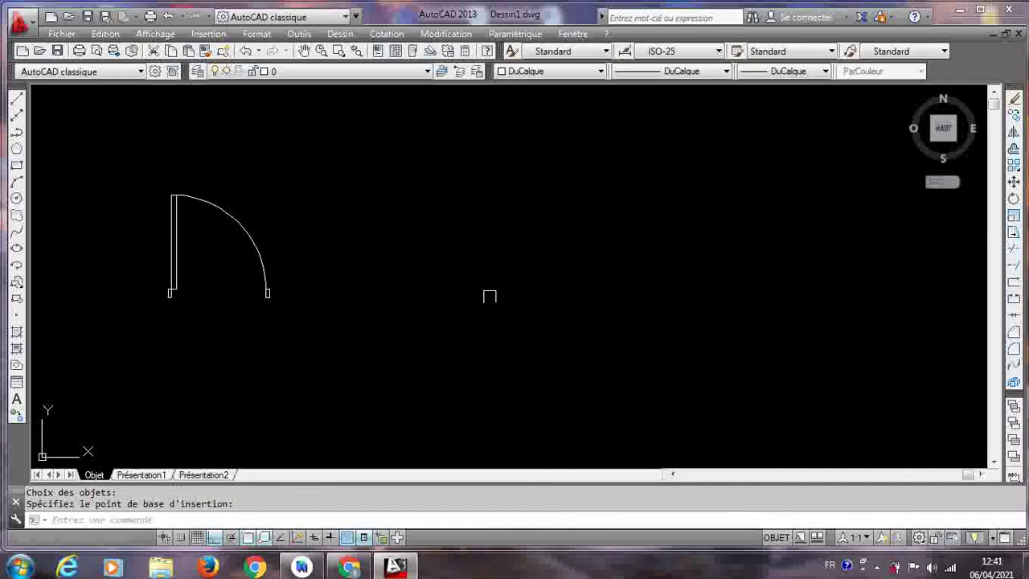
Step: Delete the original door from the drawing
scroll(466, 252, down, 6)
scroll(521, 213, up, 4)
click(454, 243)
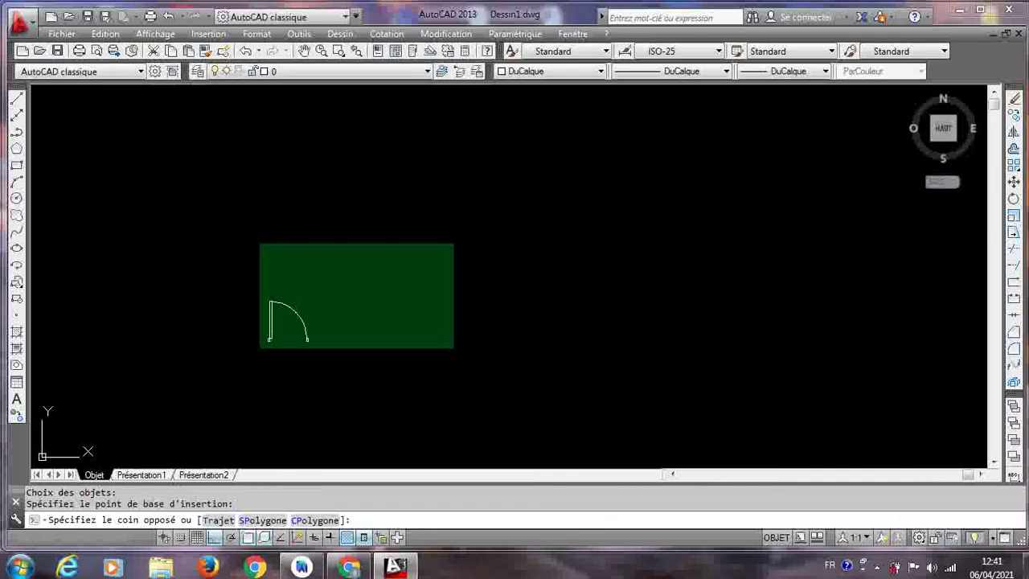
click(259, 347)
key(Delete)
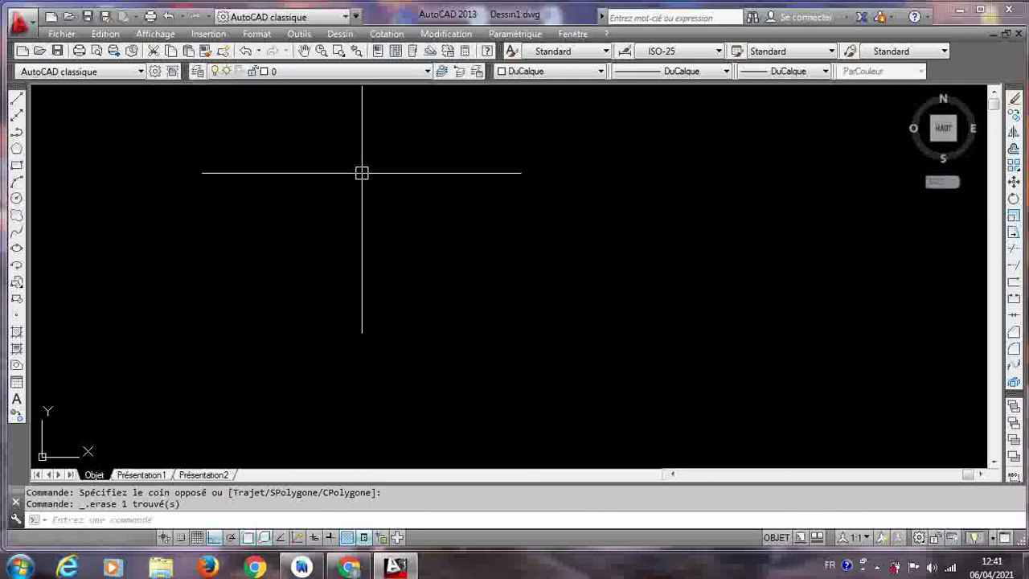
Step: Insert the porte block at scale 1 in the empty drawing, rotated 270° with Ortho on
click(209, 35)
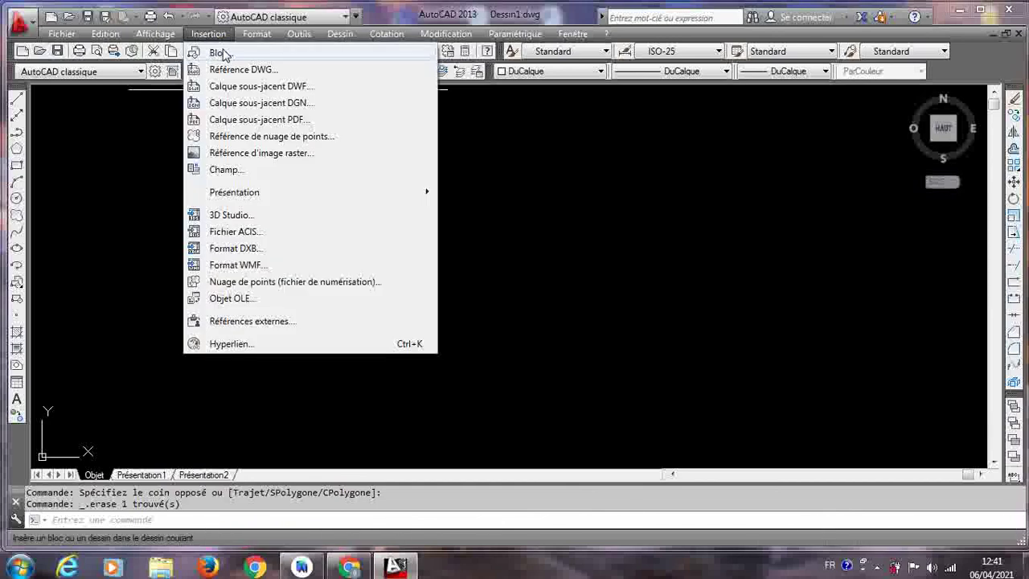
click(219, 53)
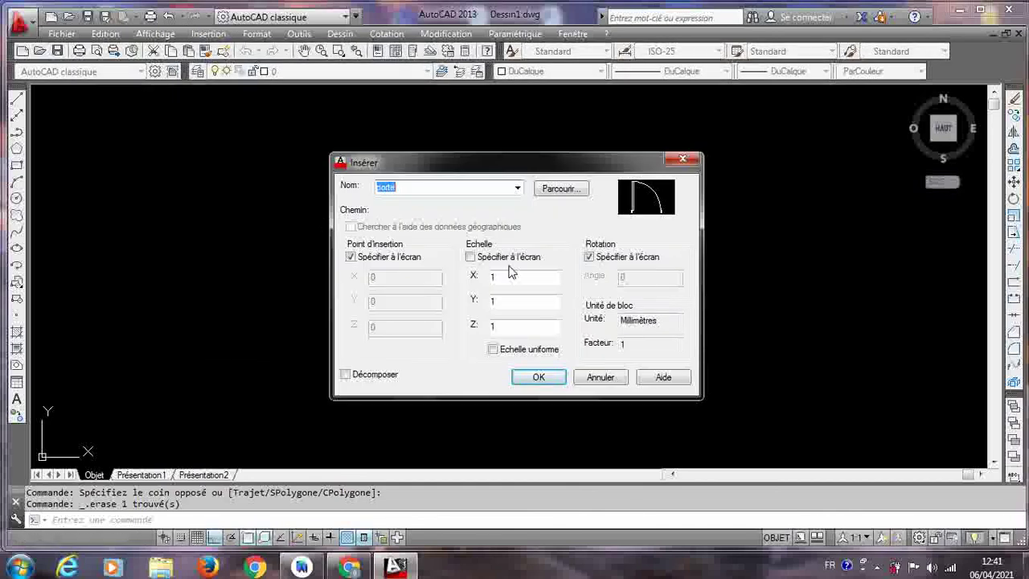
click(518, 190)
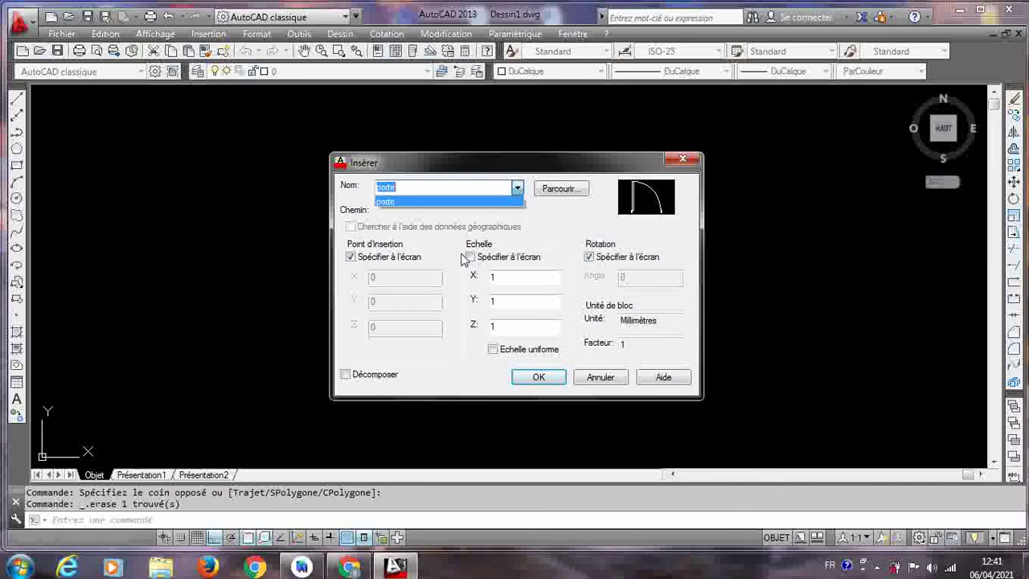
click(518, 189)
click(539, 377)
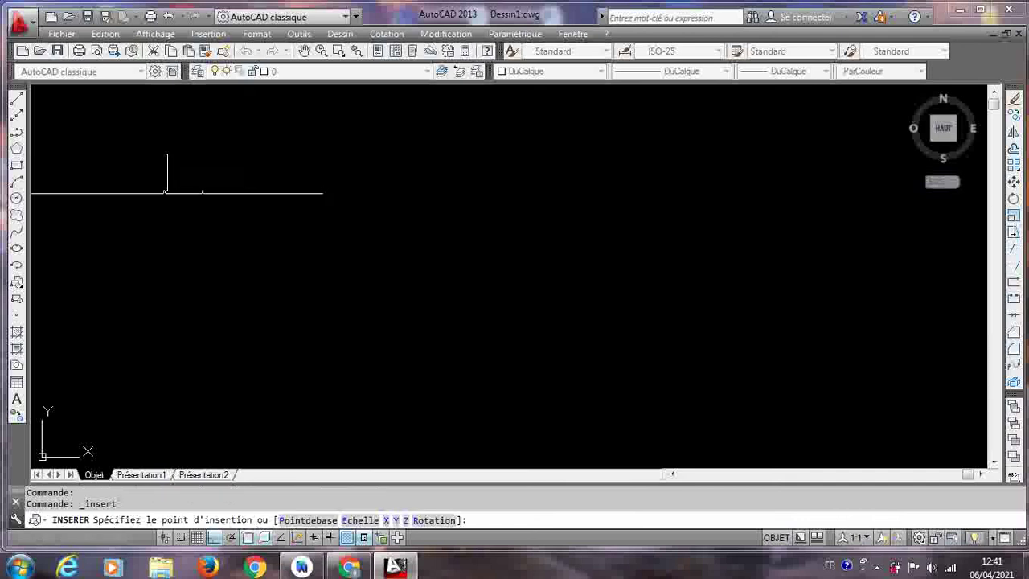
click(151, 212)
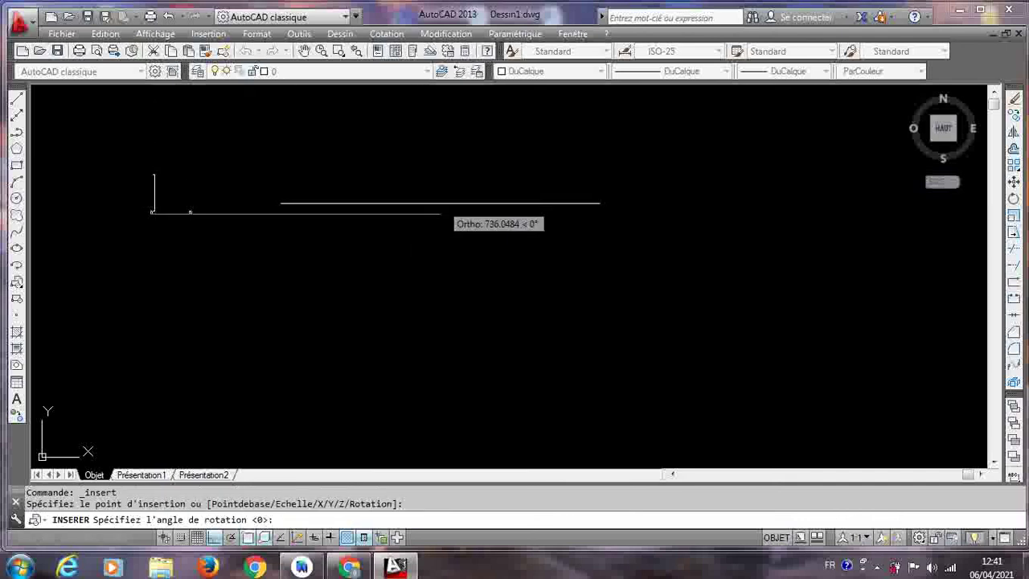
key(F8)
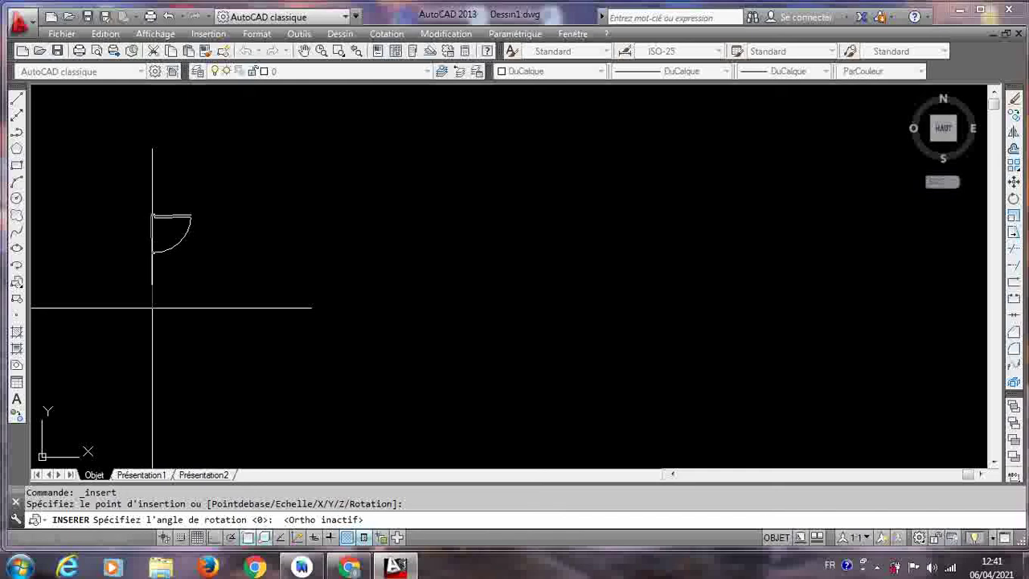
key(F8)
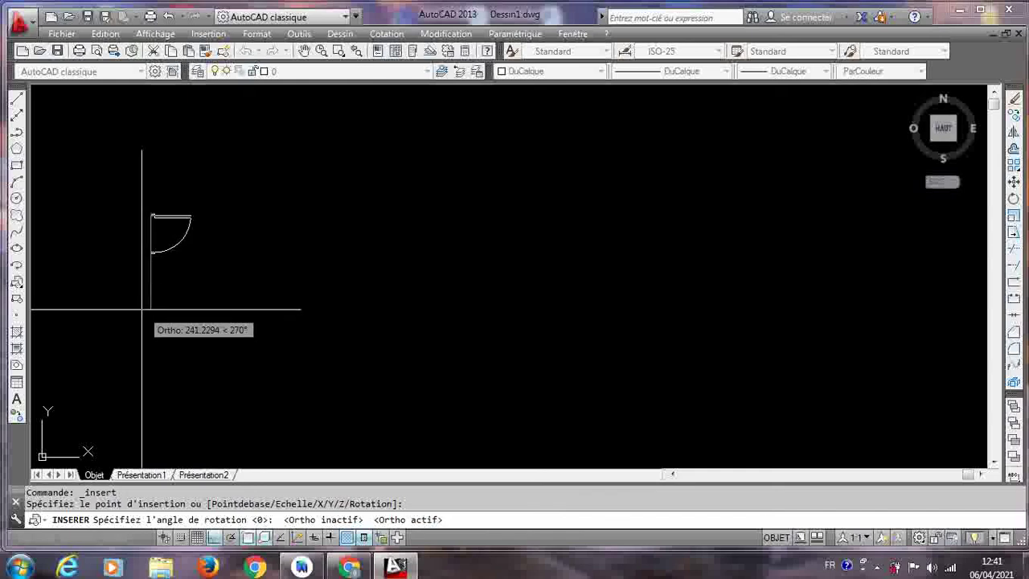
click(142, 309)
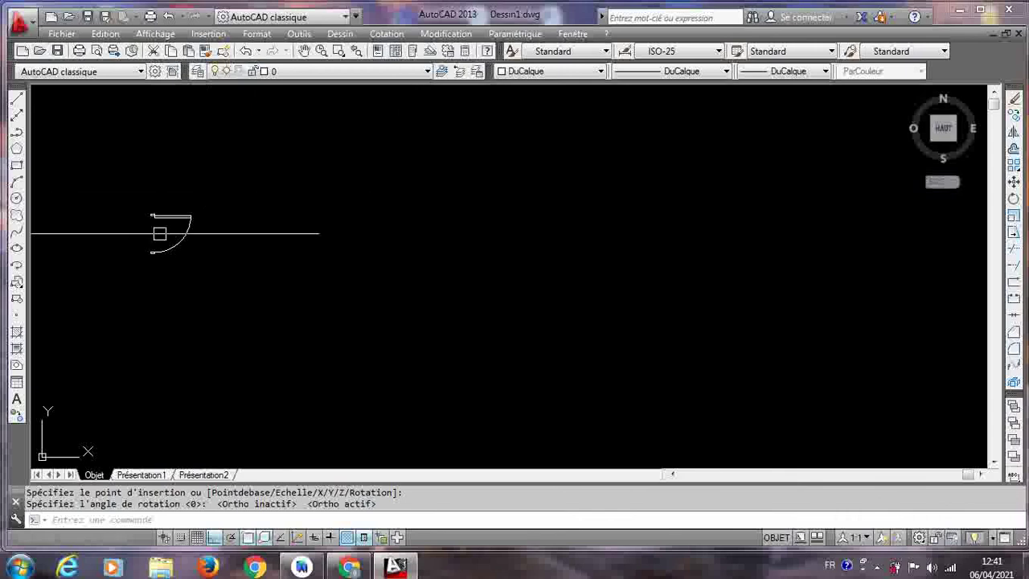
click(211, 34)
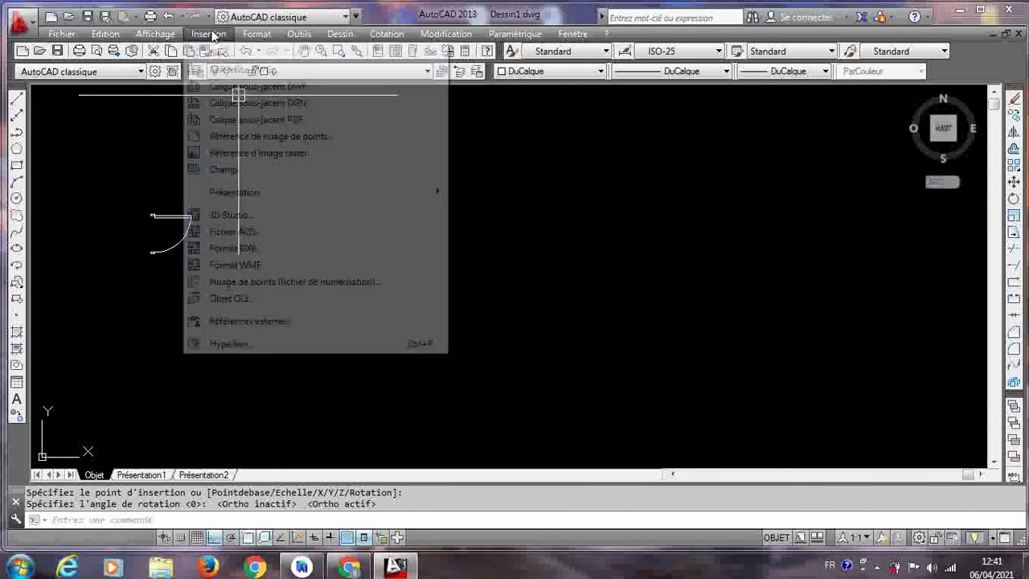
click(241, 48)
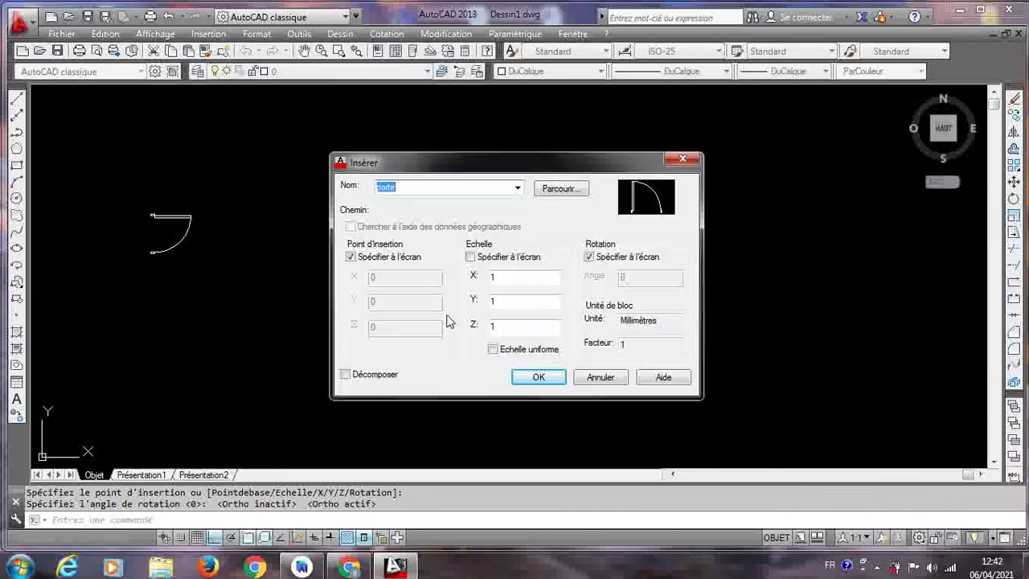
click(536, 374)
click(399, 228)
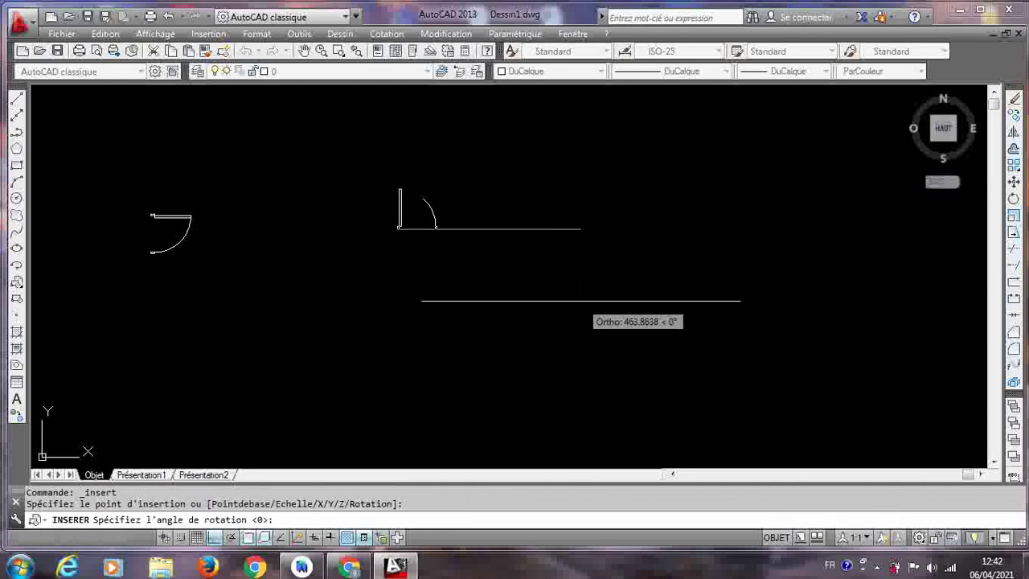
key(Escape)
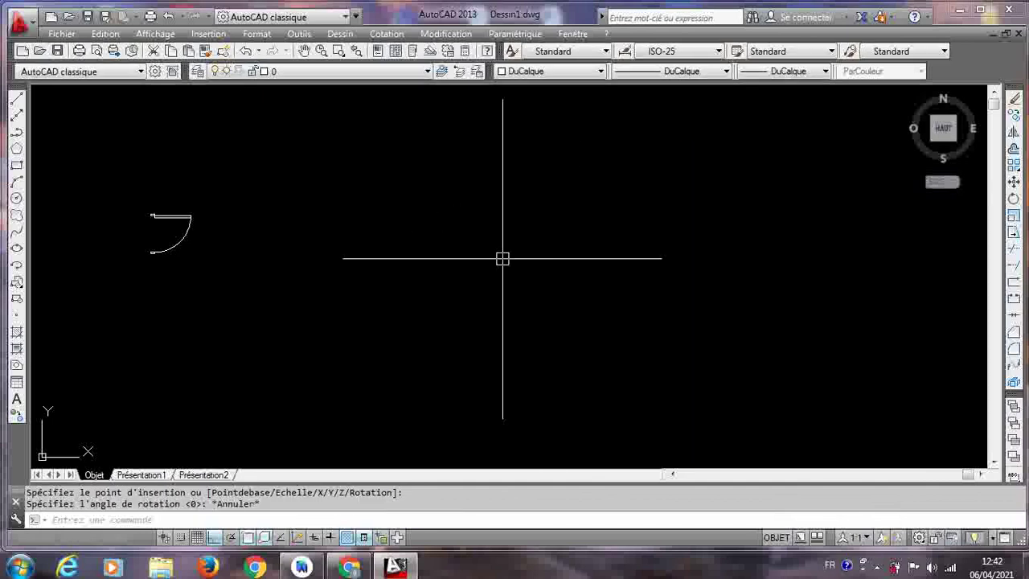
click(437, 220)
key(Escape)
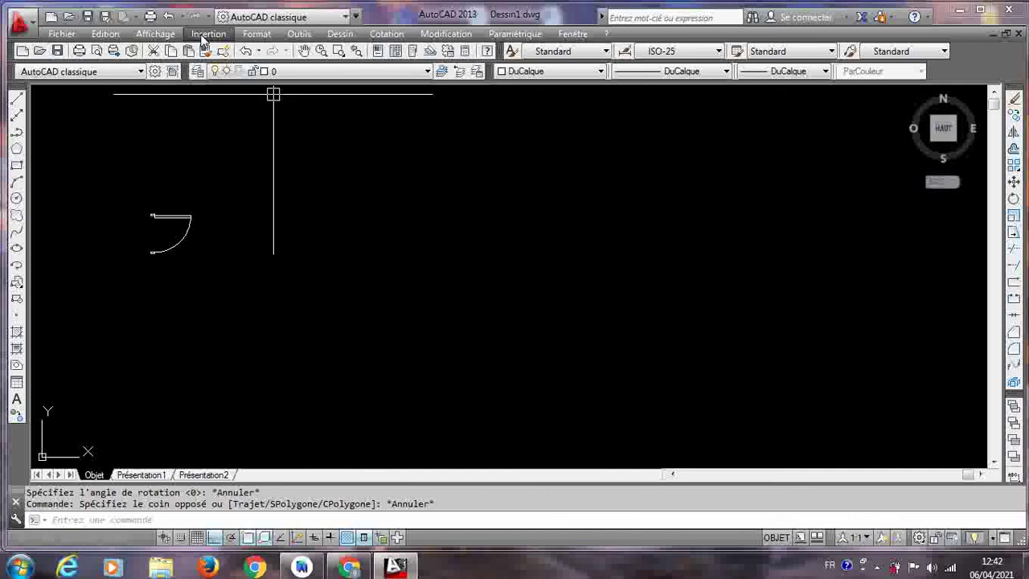
Step: Insert a second porte block at scale 1, well to the right of the first door, with the default rotation of 0
click(208, 33)
click(218, 48)
click(538, 377)
click(533, 265)
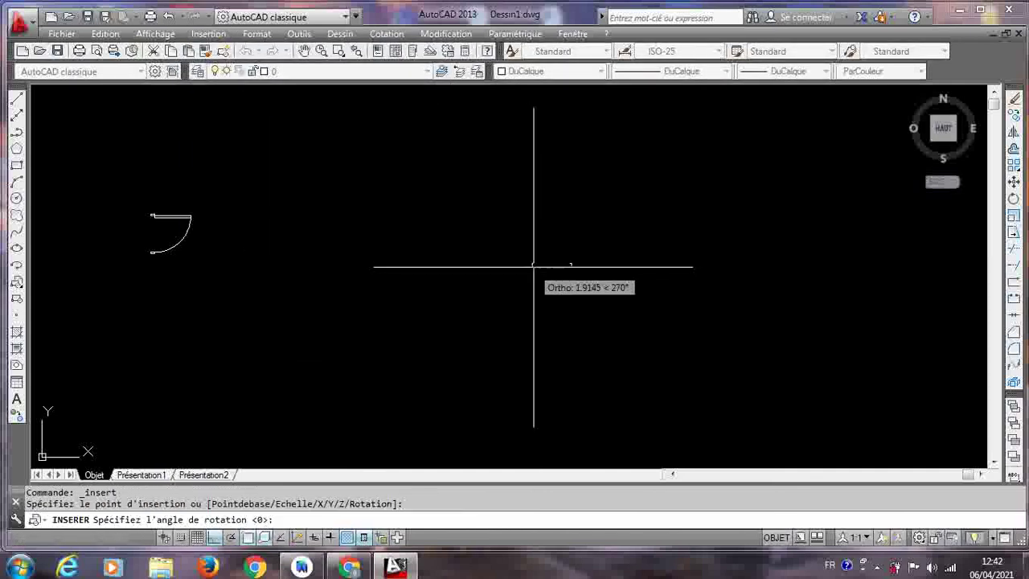
key(Return)
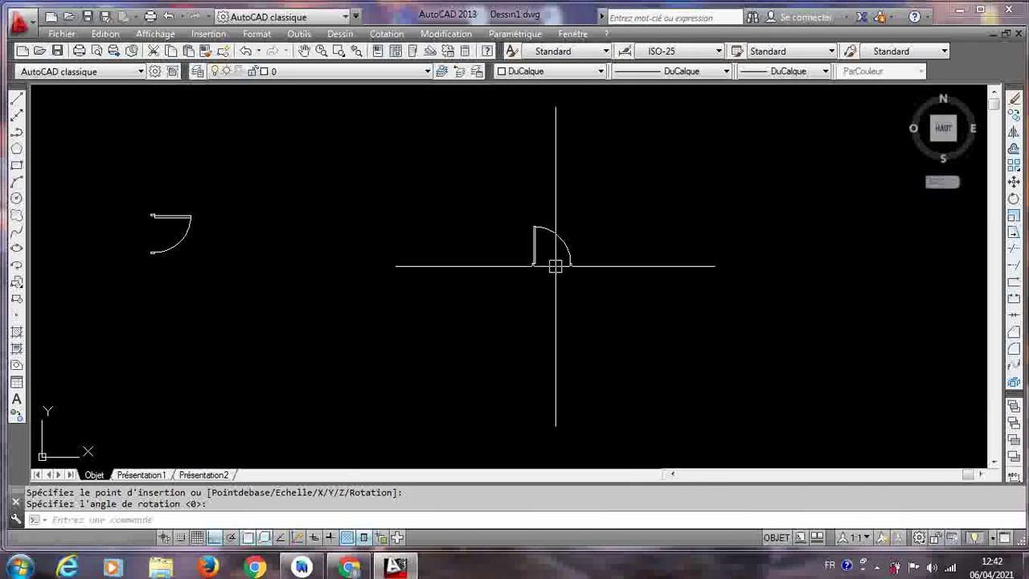
Step: Insert a third porte block below and right of the second door, with X, Y and Z scale 150 and a preset rotation of 45°
click(205, 35)
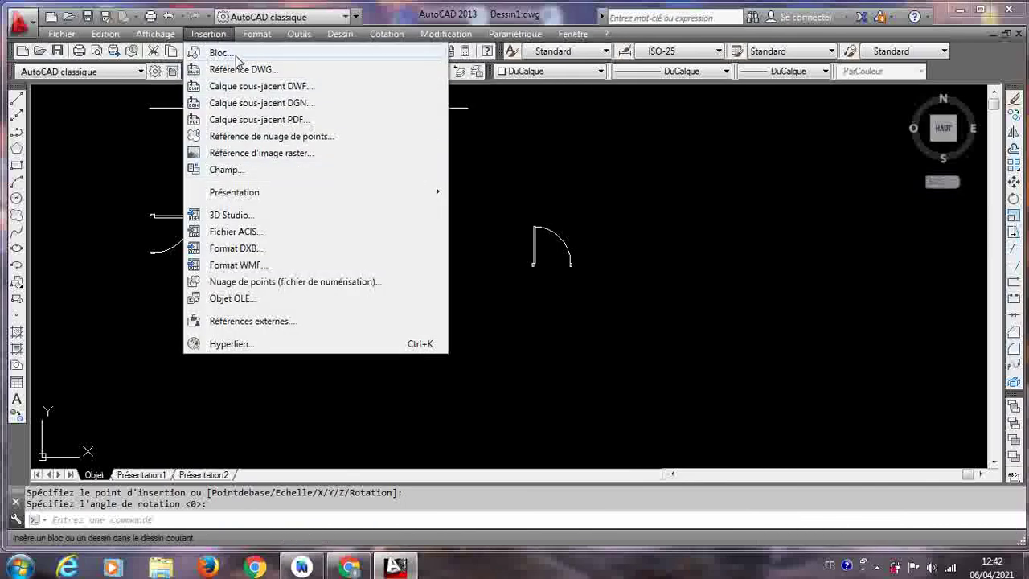
click(233, 55)
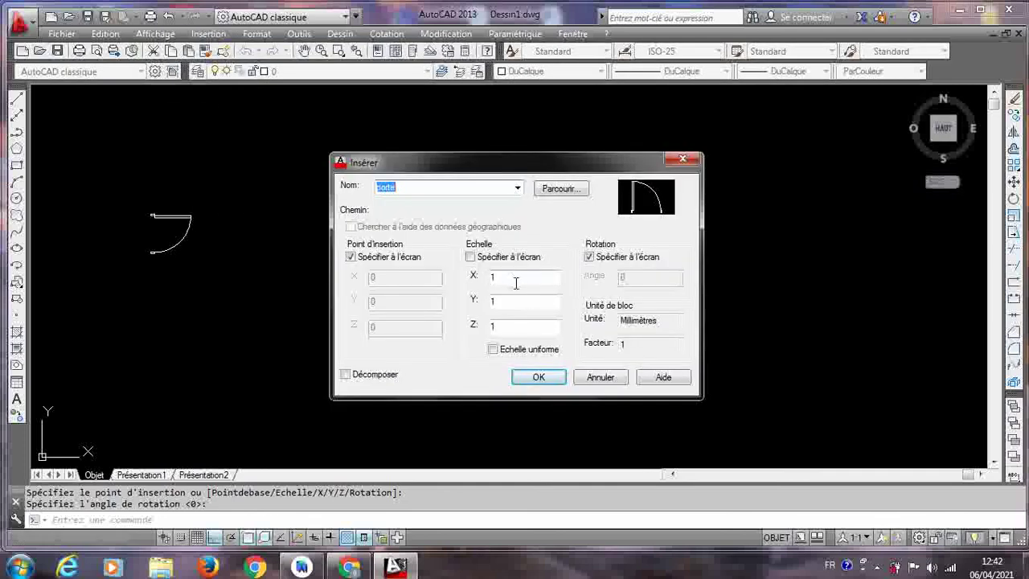
click(470, 257)
click(470, 257)
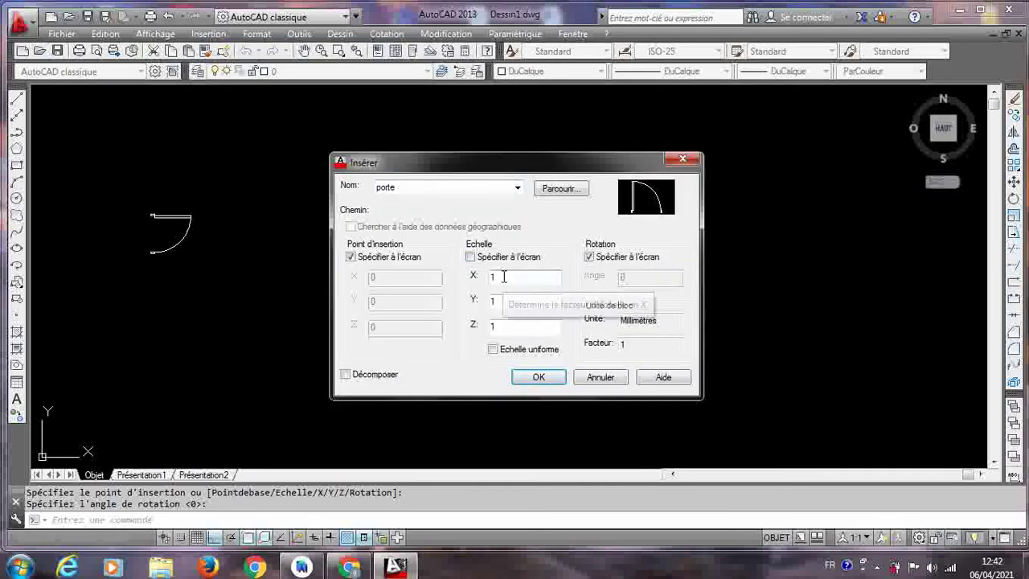
click(590, 257)
click(589, 257)
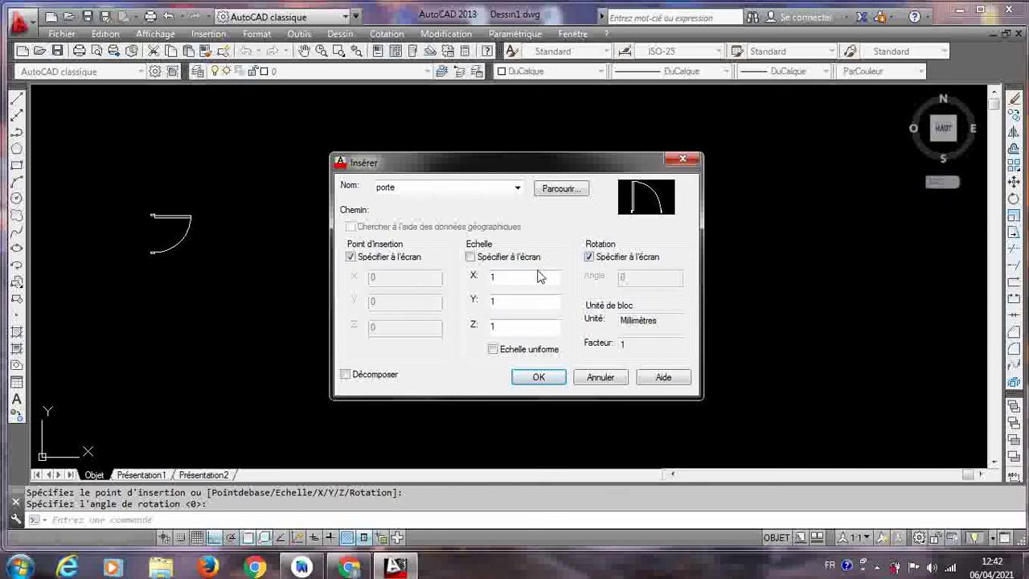
click(589, 258)
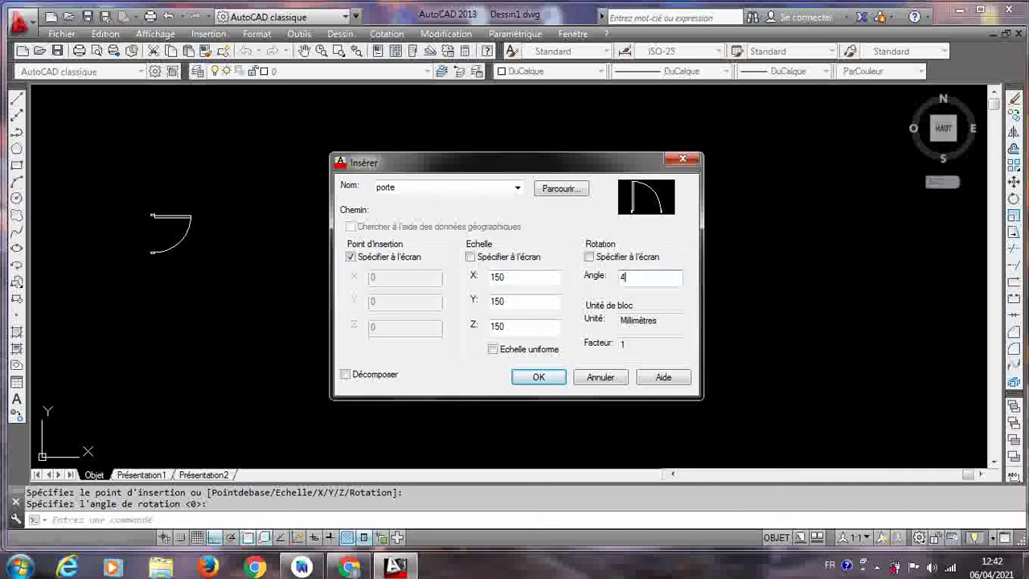
click(539, 377)
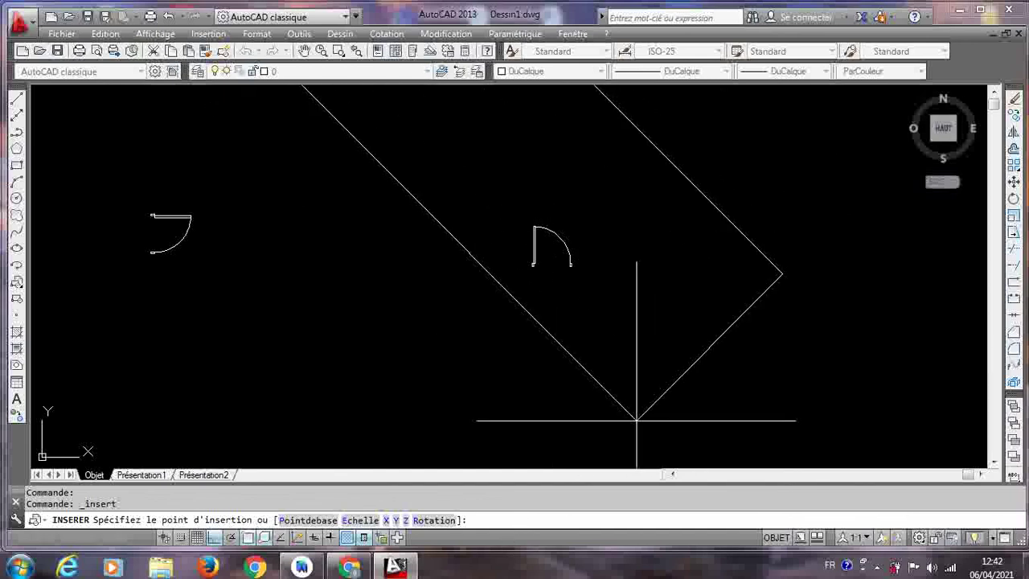
click(634, 418)
scroll(631, 389, down, 5)
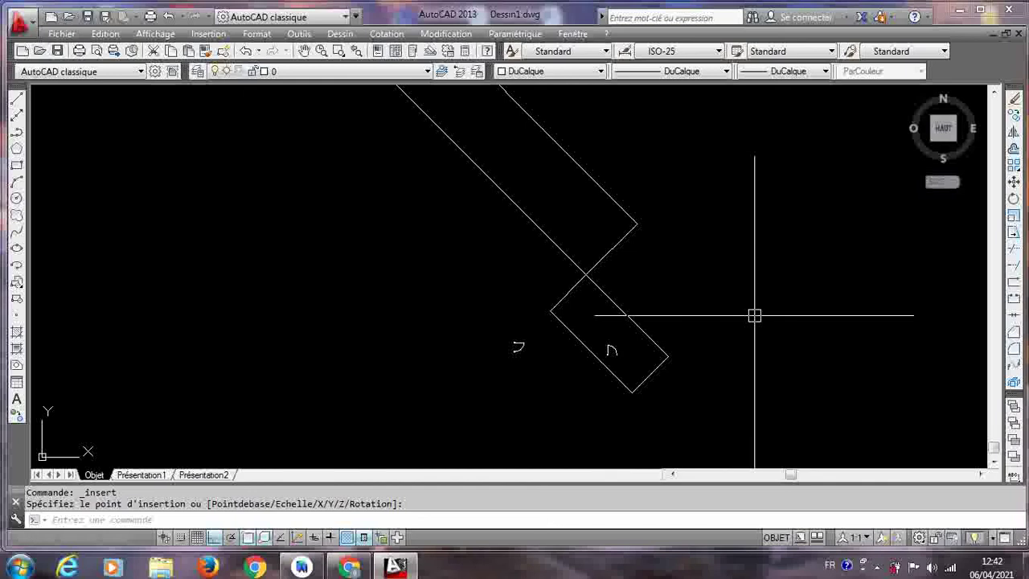
scroll(751, 220, up, 5)
scroll(519, 277, down, 2)
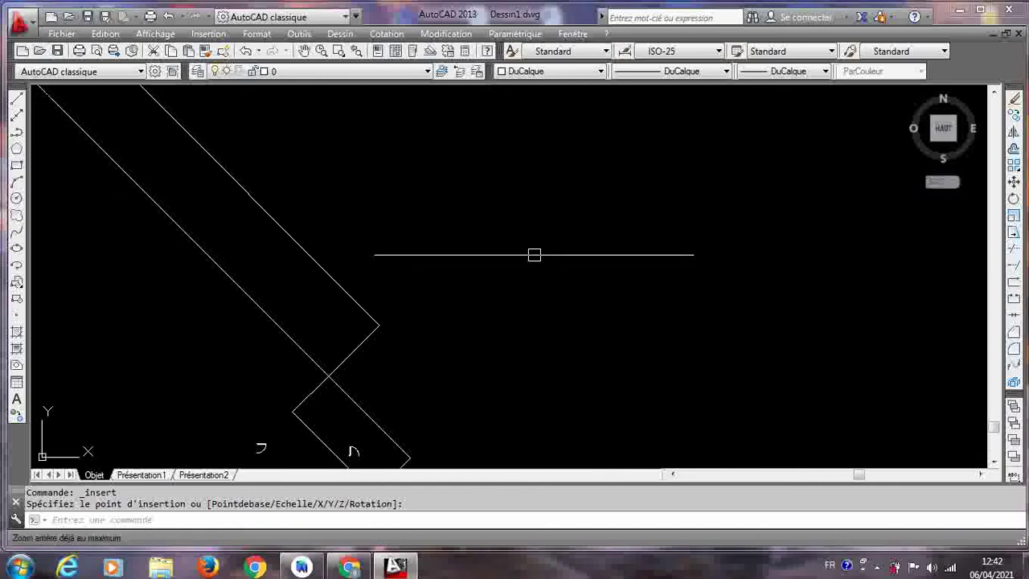
Step: Delete the oversized porte block inserted at scale 150
scroll(562, 277, up, 5)
scroll(569, 271, down, 4)
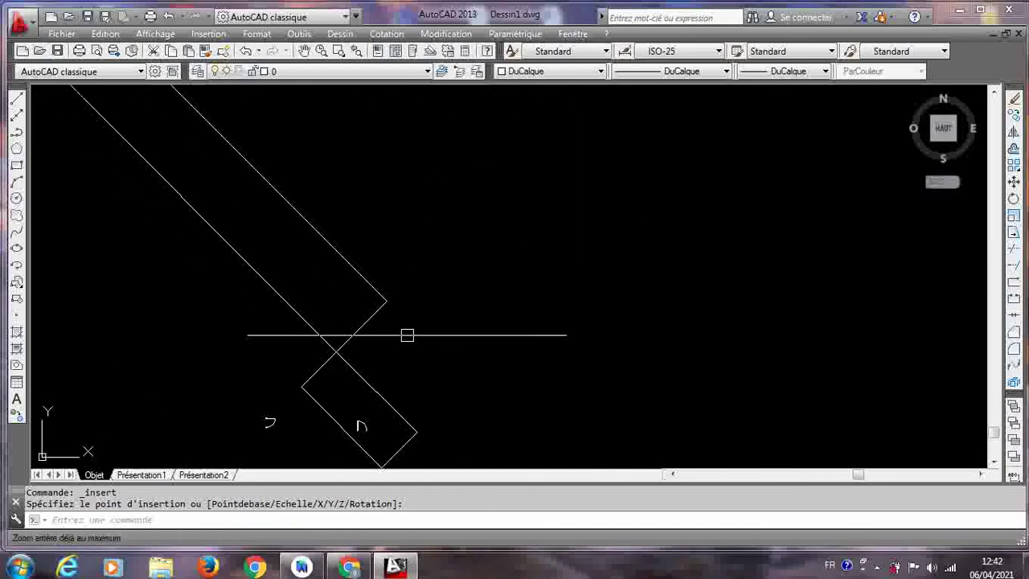
click(388, 306)
key(Delete)
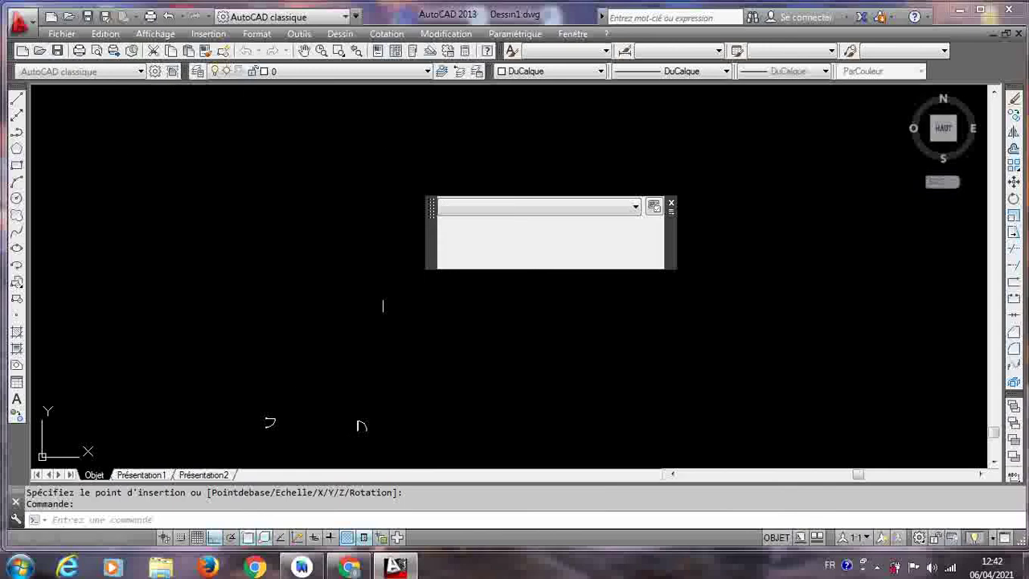
Step: Insert the porte block above and right of the second door with X scale 2, Y and Z scale 1, rotated 45°
scroll(402, 410, up, 6)
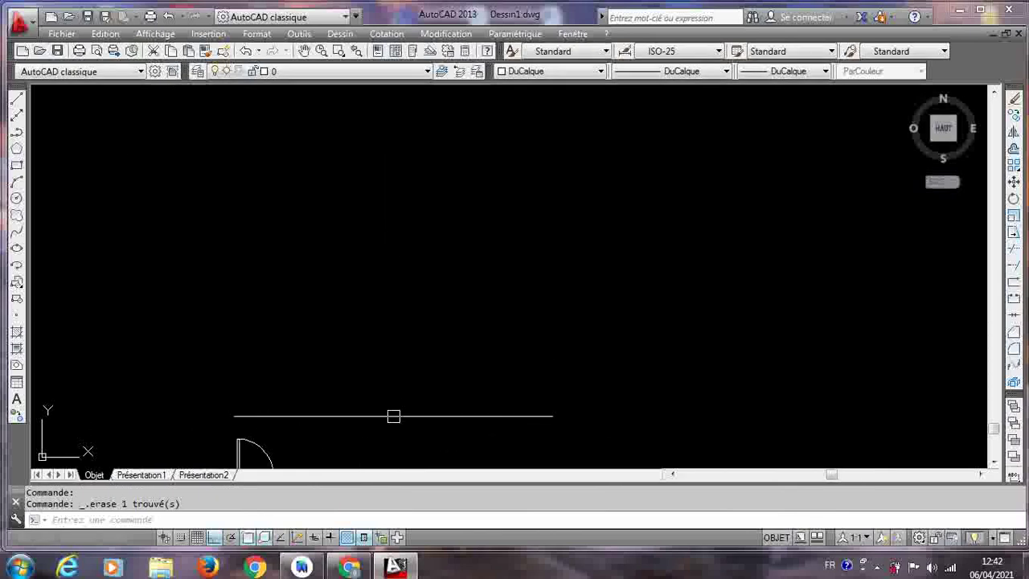
middle_drag(402, 375, 604, 198)
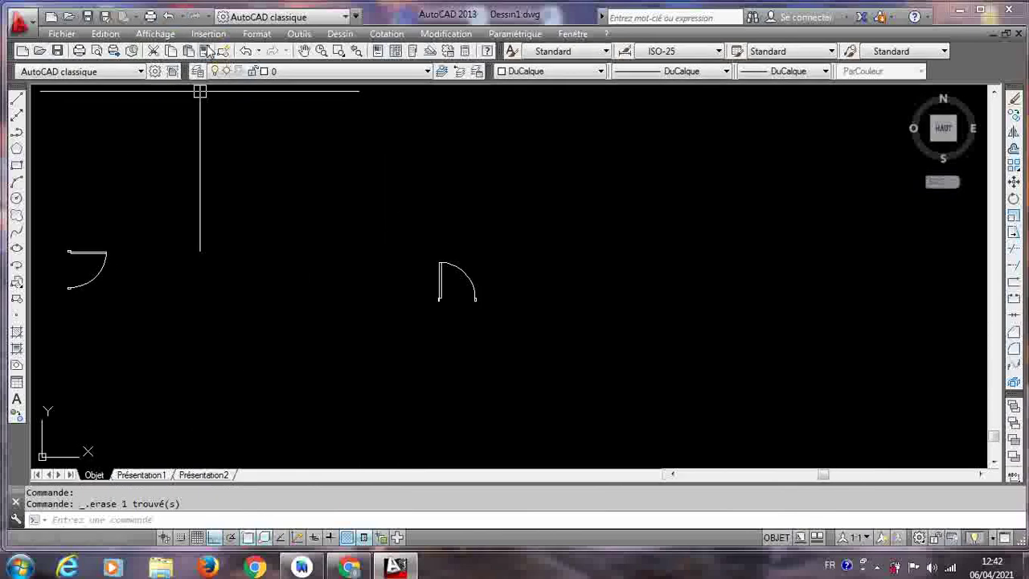
click(209, 34)
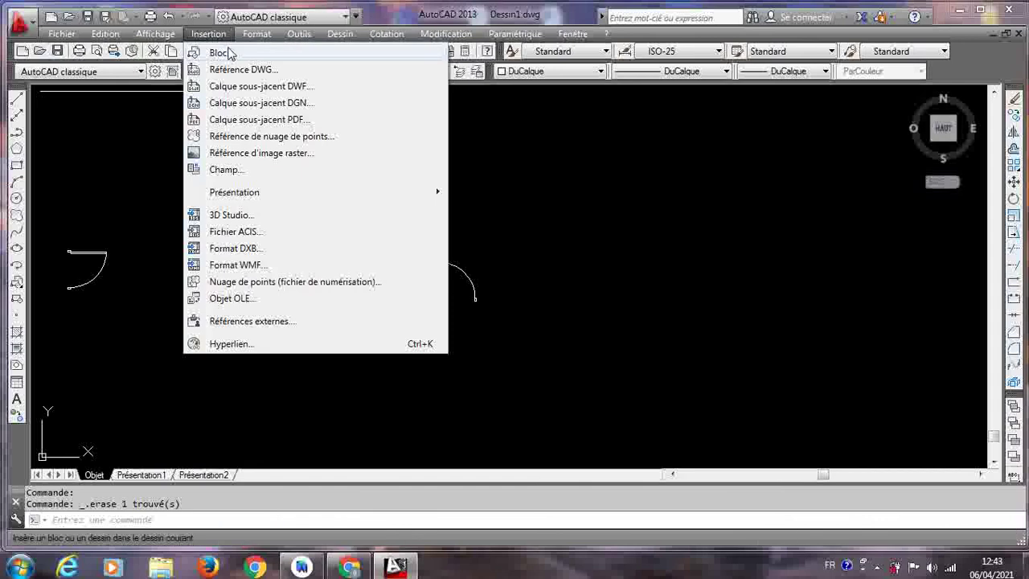
click(218, 53)
double_click(514, 276)
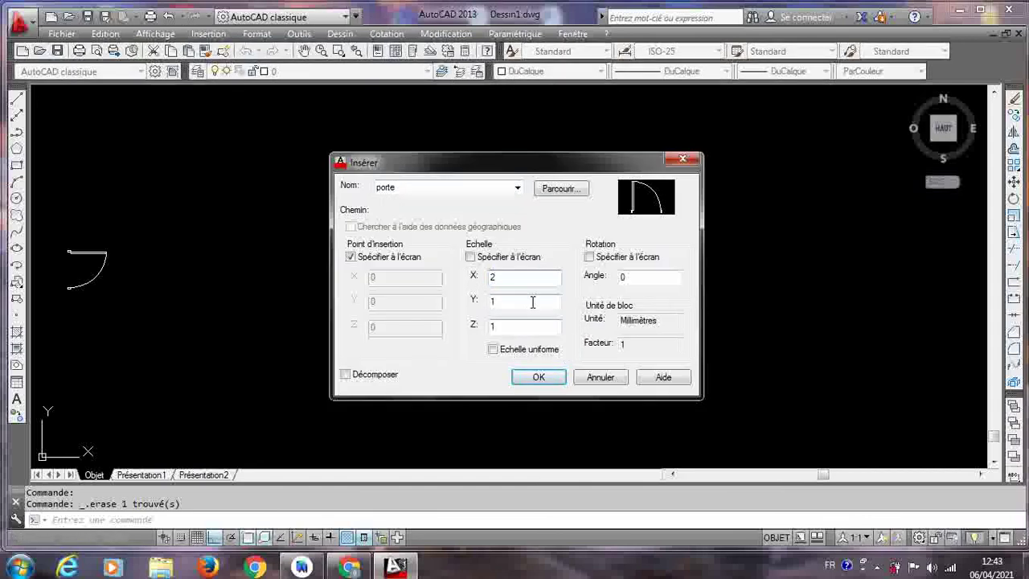
double_click(621, 277)
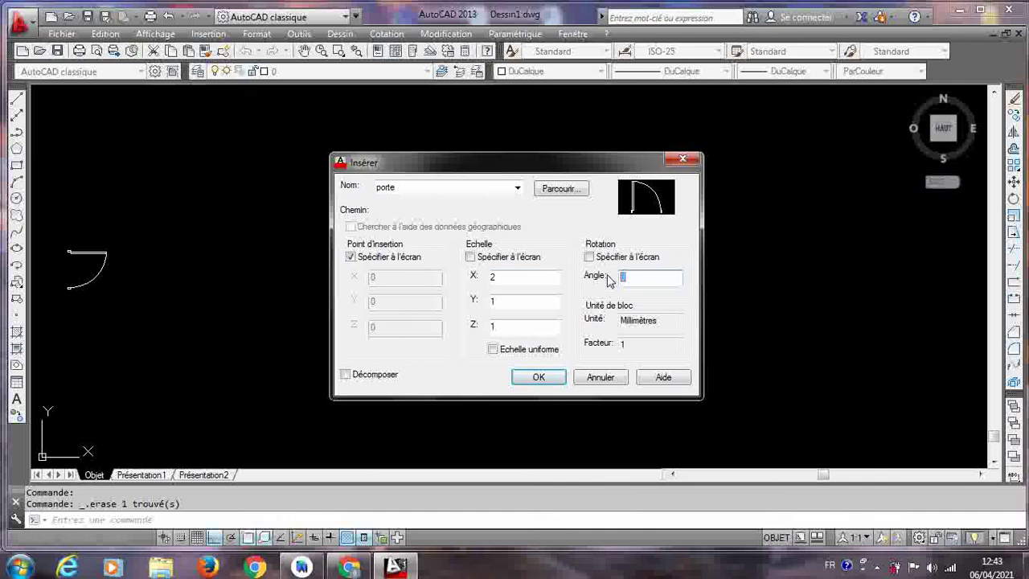
click(538, 378)
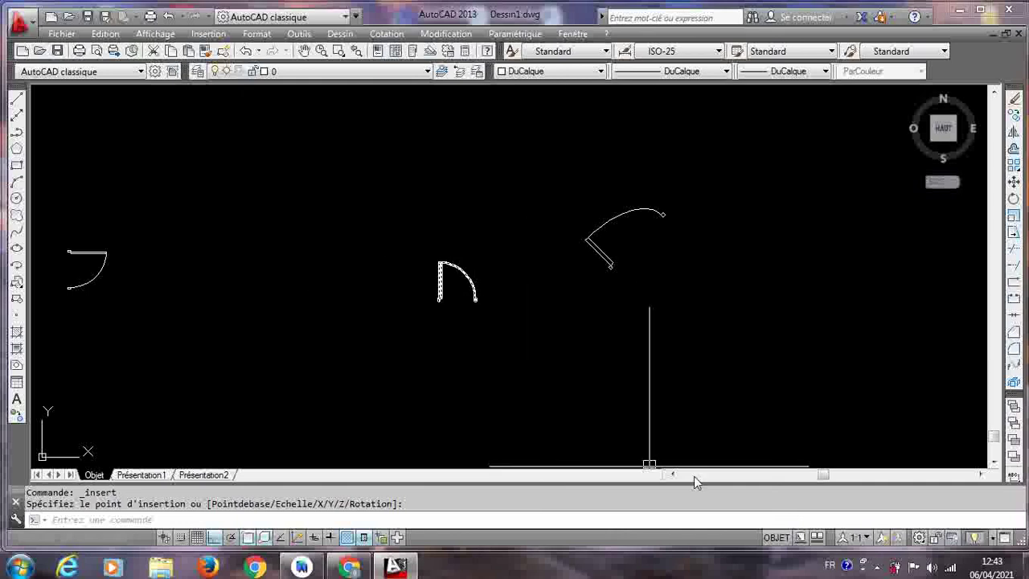
Step: Insert another porte block between the first two doors with X, Y and Z scale 0.5 and a rotation angle of 90°
click(203, 33)
click(234, 56)
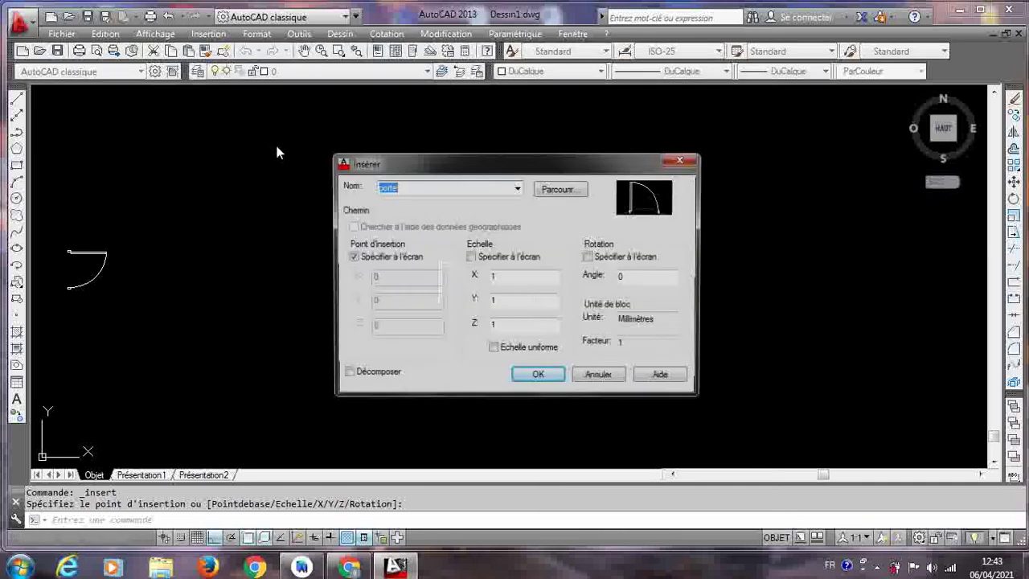
double_click(633, 277)
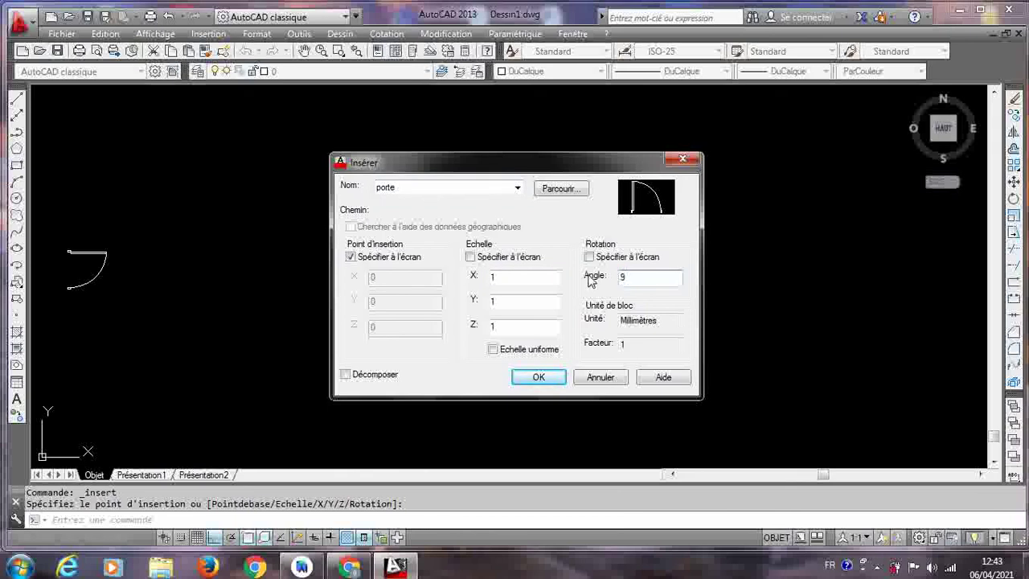
double_click(512, 278)
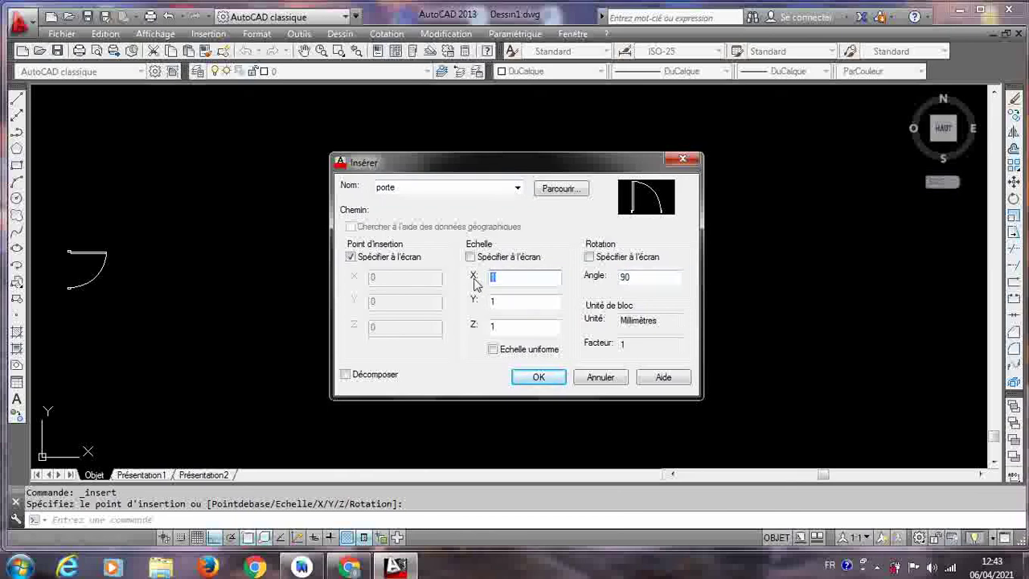
drag(516, 303, 487, 310)
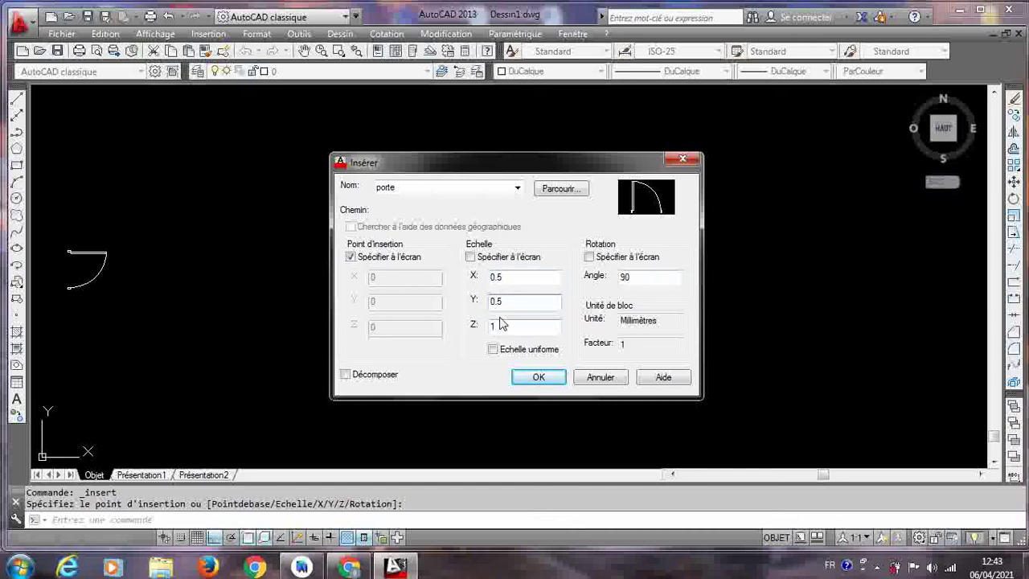
drag(504, 323, 457, 326)
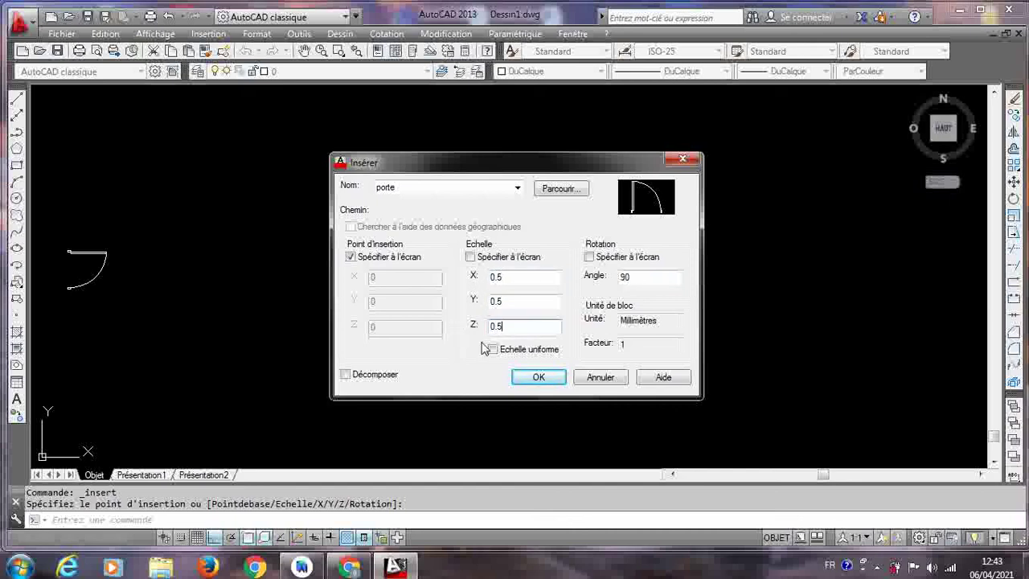
click(538, 378)
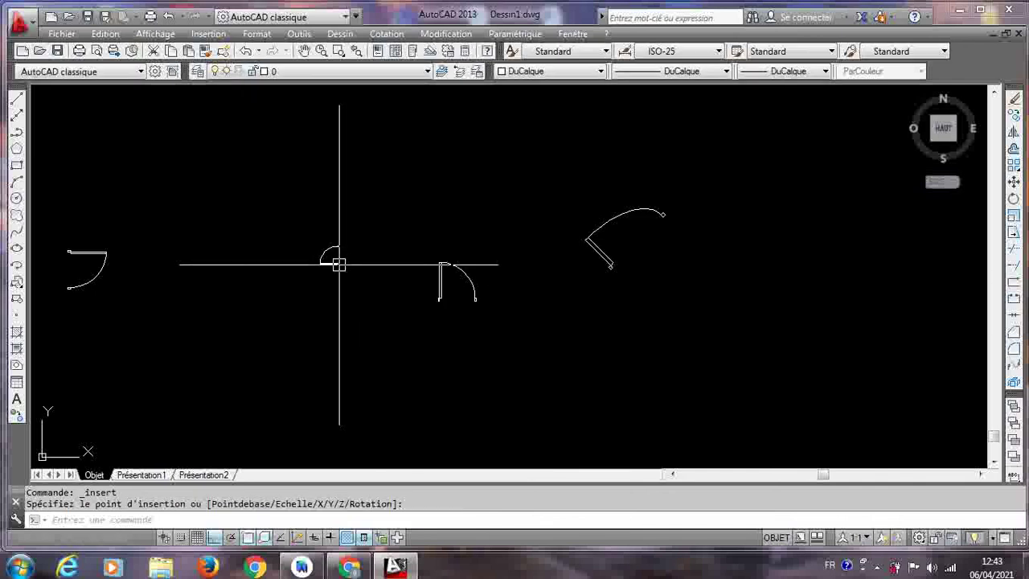
scroll(339, 271, up, 2)
scroll(339, 271, down, 4)
scroll(328, 260, up, 4)
scroll(351, 268, down, 2)
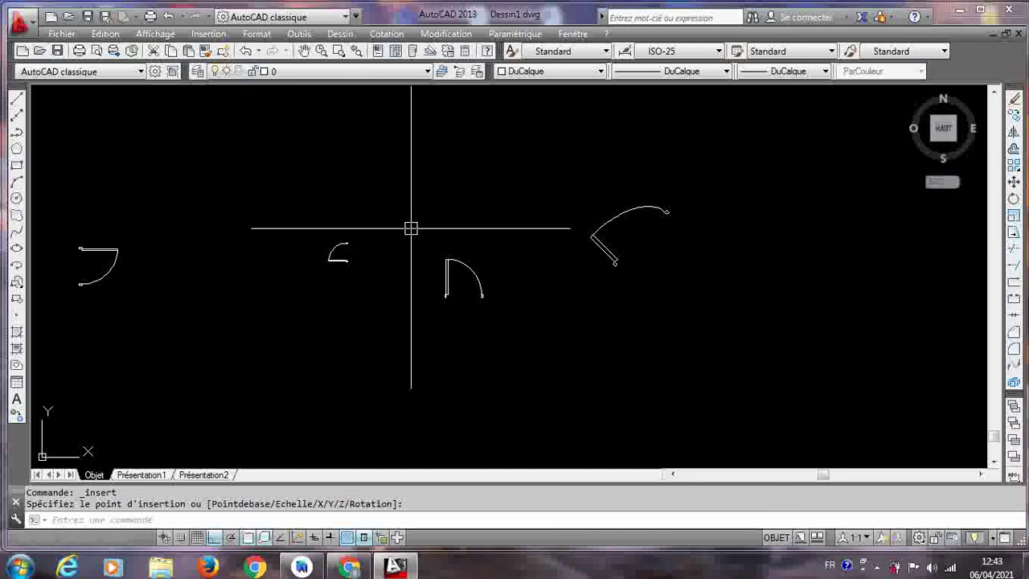